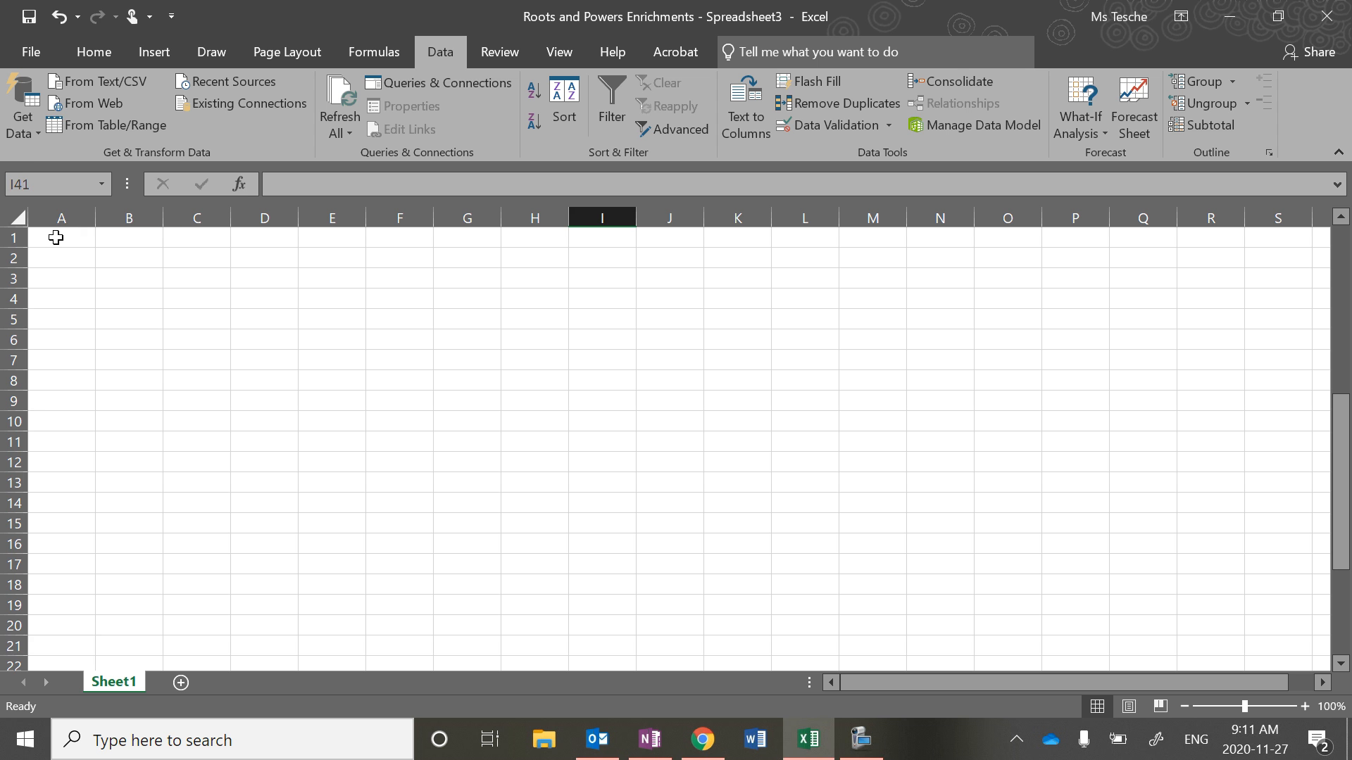
Step: Enter the column headers x in cell A1 and y in cell B1
{"action": "left_click", "coordinate": [56, 238]}
{"action": "left_click", "coordinate": [56, 238]}
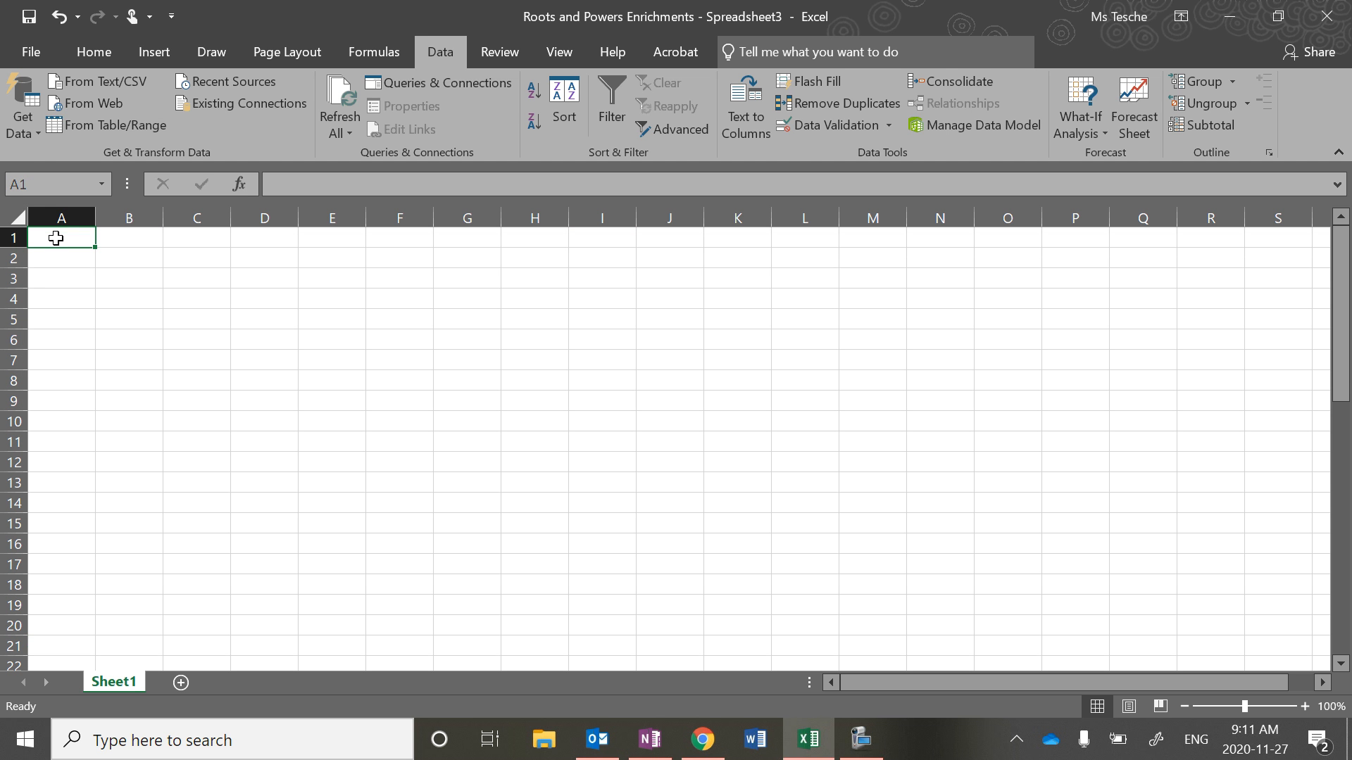
{"action": "key", "text": "Right"}
{"action": "key", "text": "Down"}
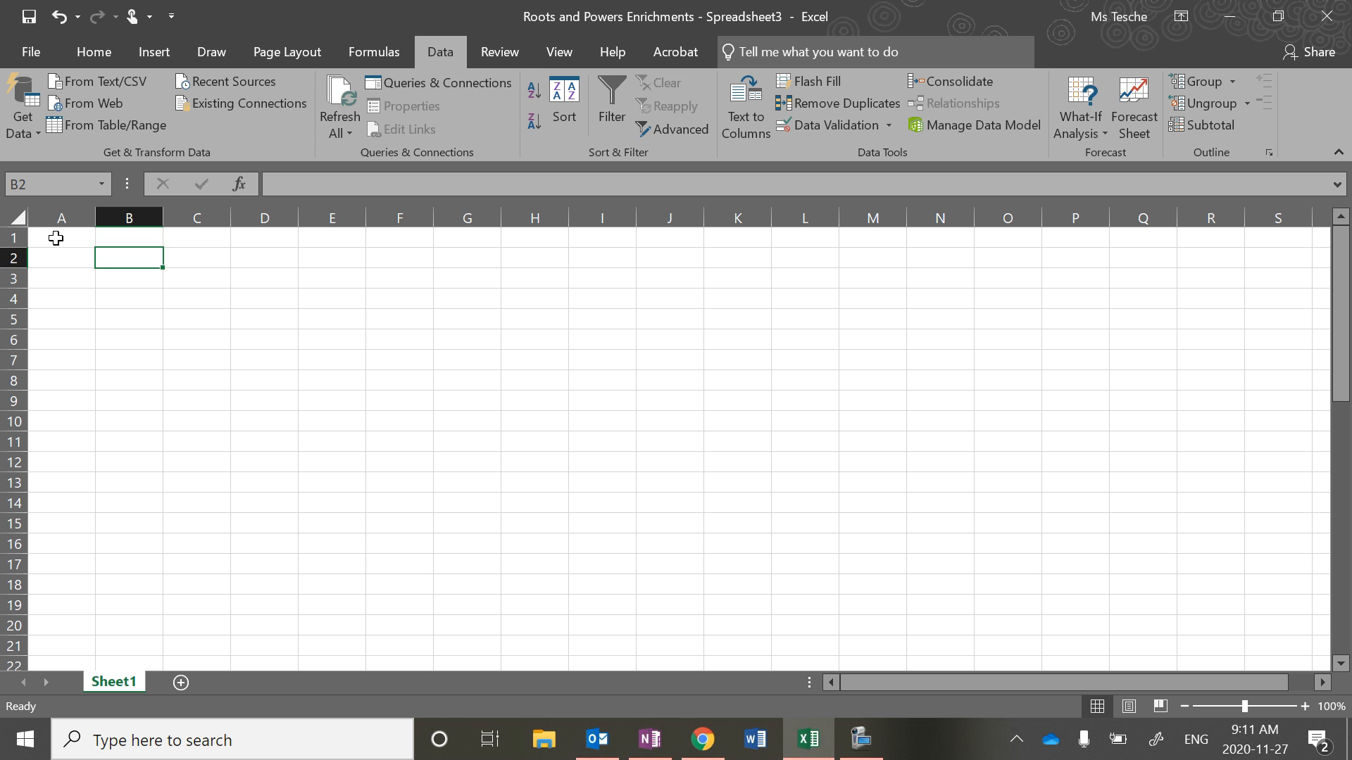
{"action": "key", "text": "Left"}
{"action": "key", "text": "Up"}
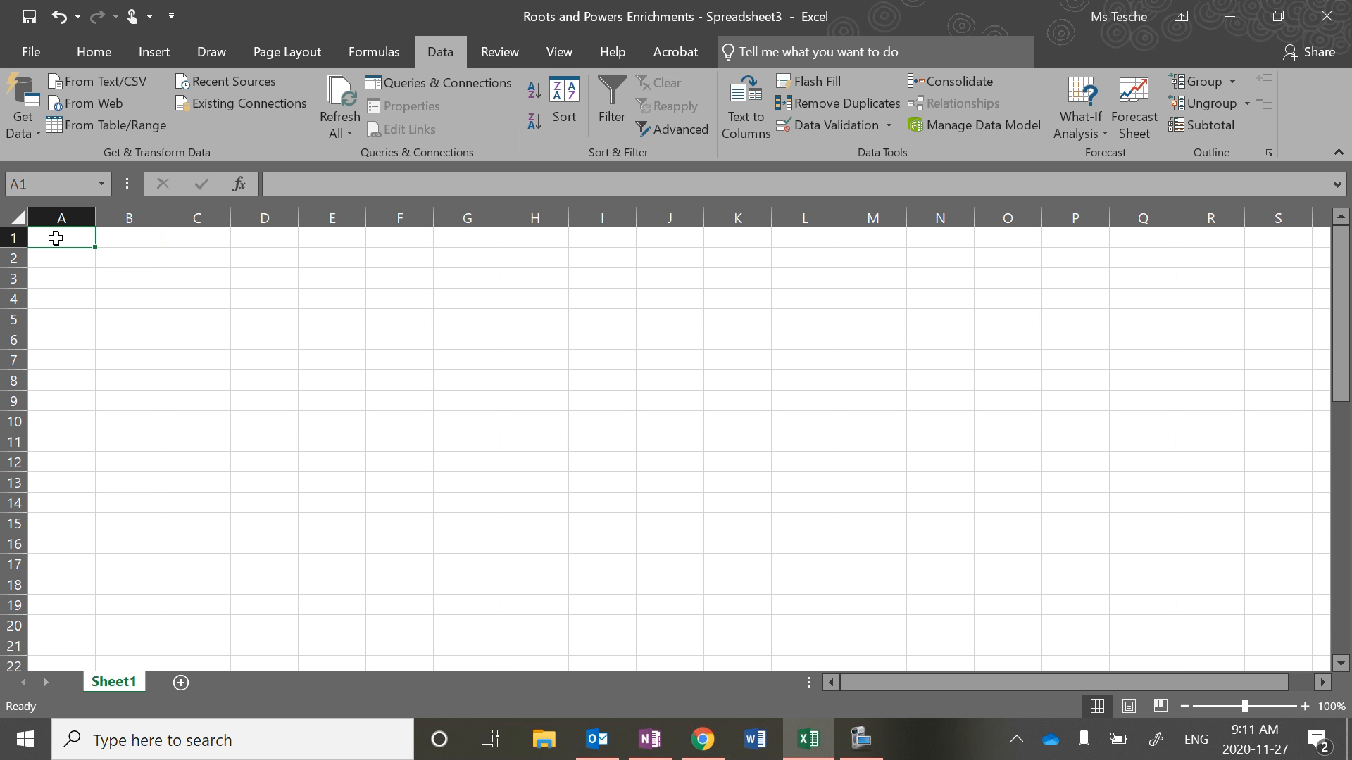
{"action": "type", "text": "x"}
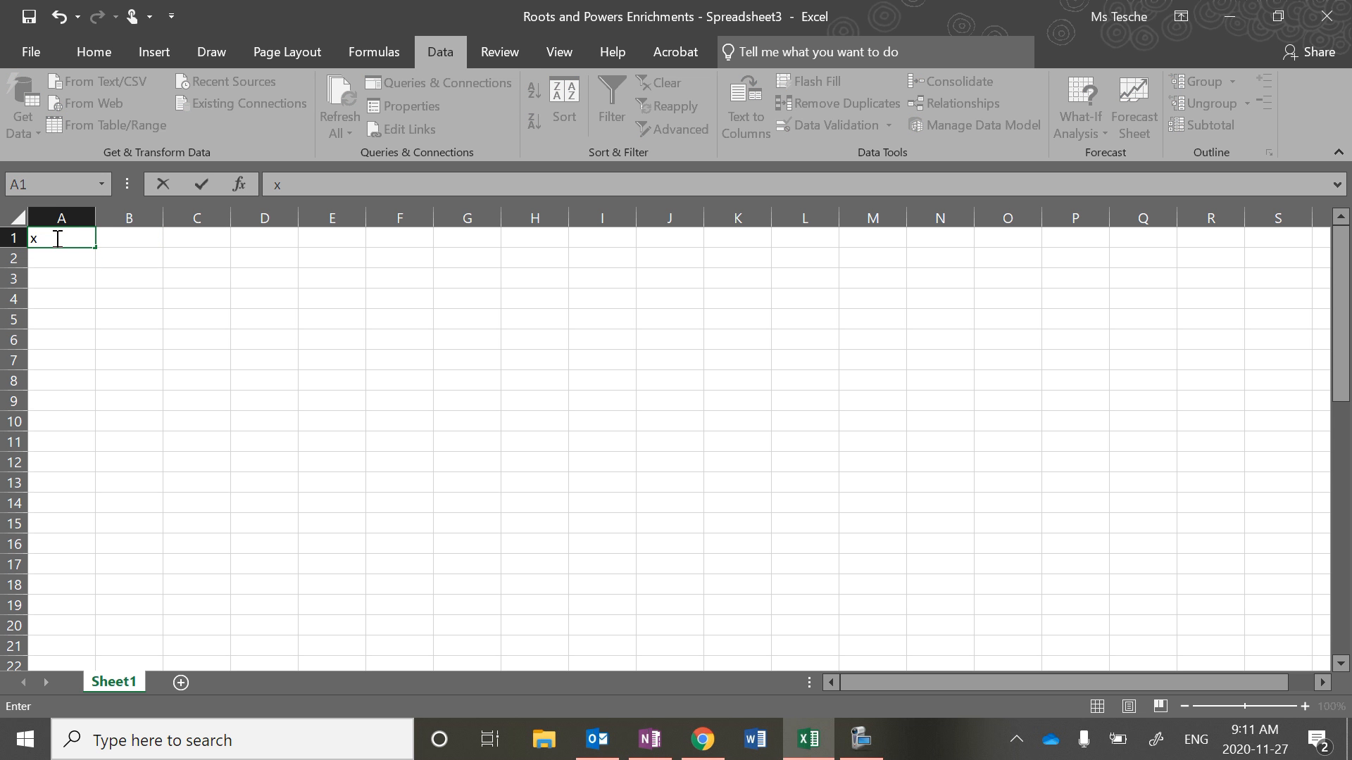
{"action": "key", "text": "Tab"}
{"action": "type", "text": "y"}
{"action": "key", "text": "Return"}
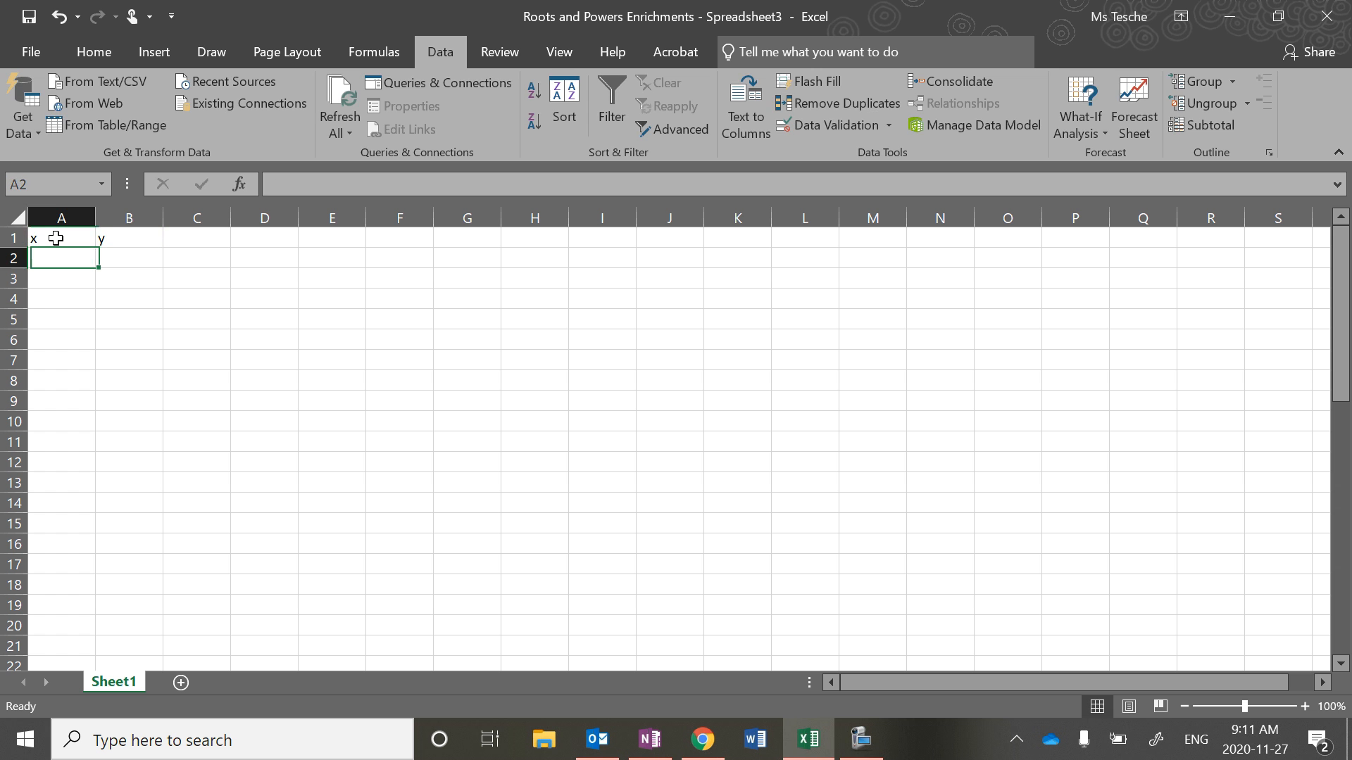
Step: Enter 1, 2 and 3 in cells A2 to A4 and fill the series down to 18 in A19
{"action": "type", "text": "1"}
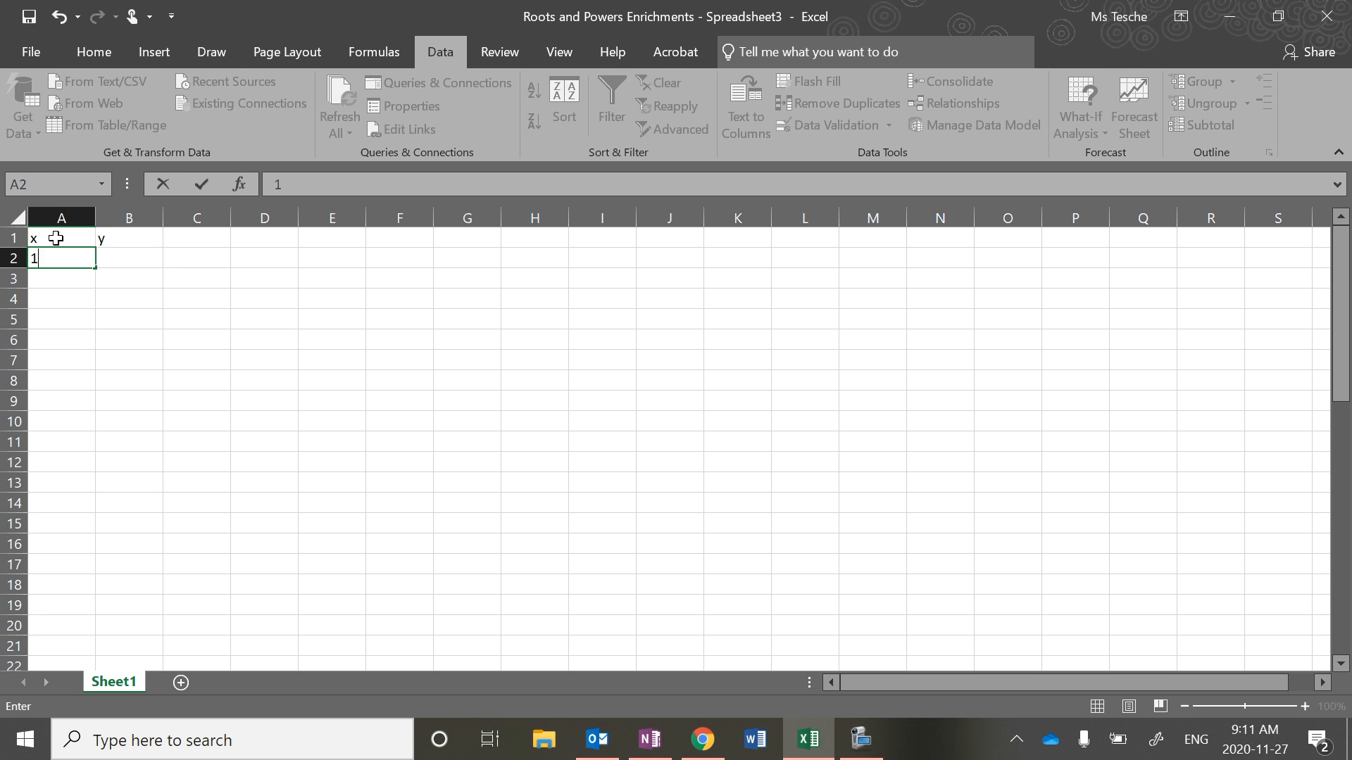
{"action": "key", "text": "Return"}
{"action": "type", "text": "2"}
{"action": "key", "text": "Return"}
{"action": "type", "text": "3"}
{"action": "key", "text": "Return"}
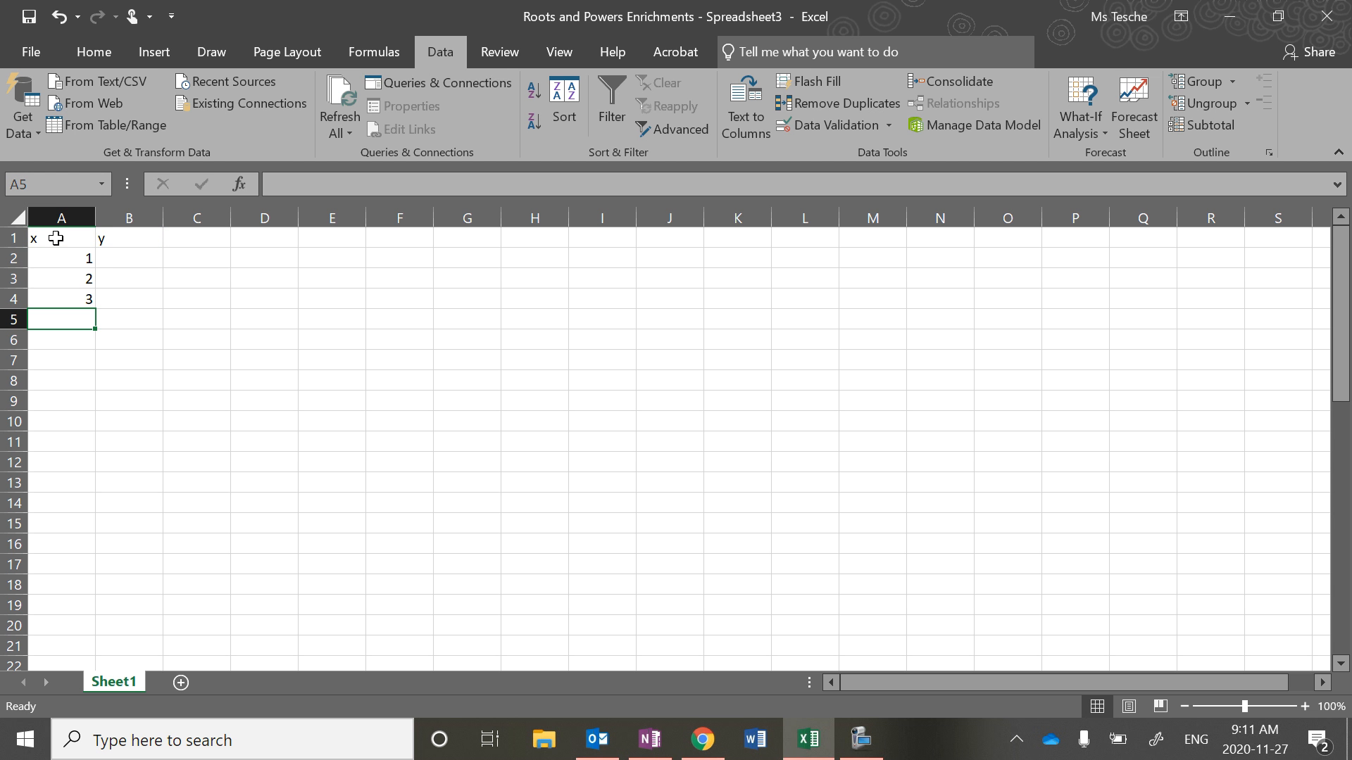
{"action": "left_click_drag", "start_coordinate": [84, 258], "coordinate": [86, 297]}
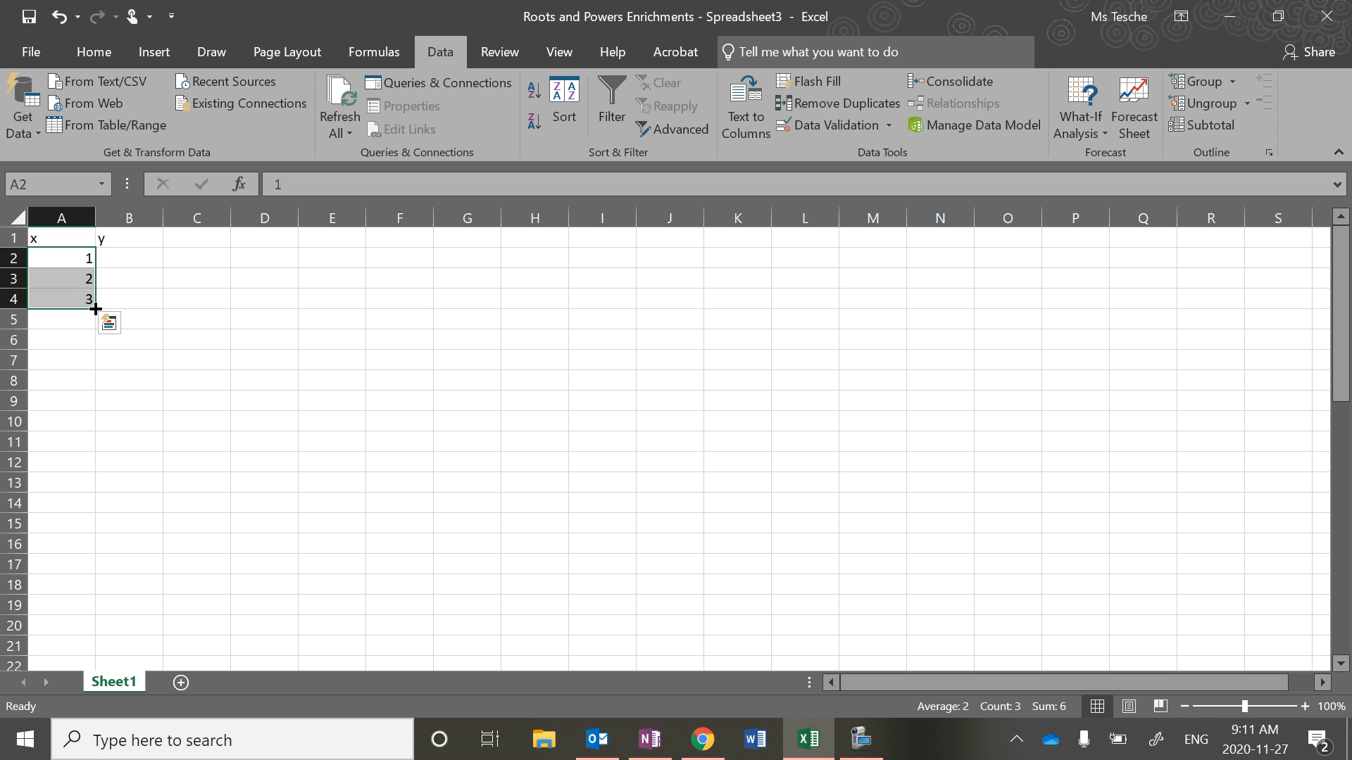
{"action": "left_click_drag", "start_coordinate": [95, 309], "coordinate": [38, 614]}
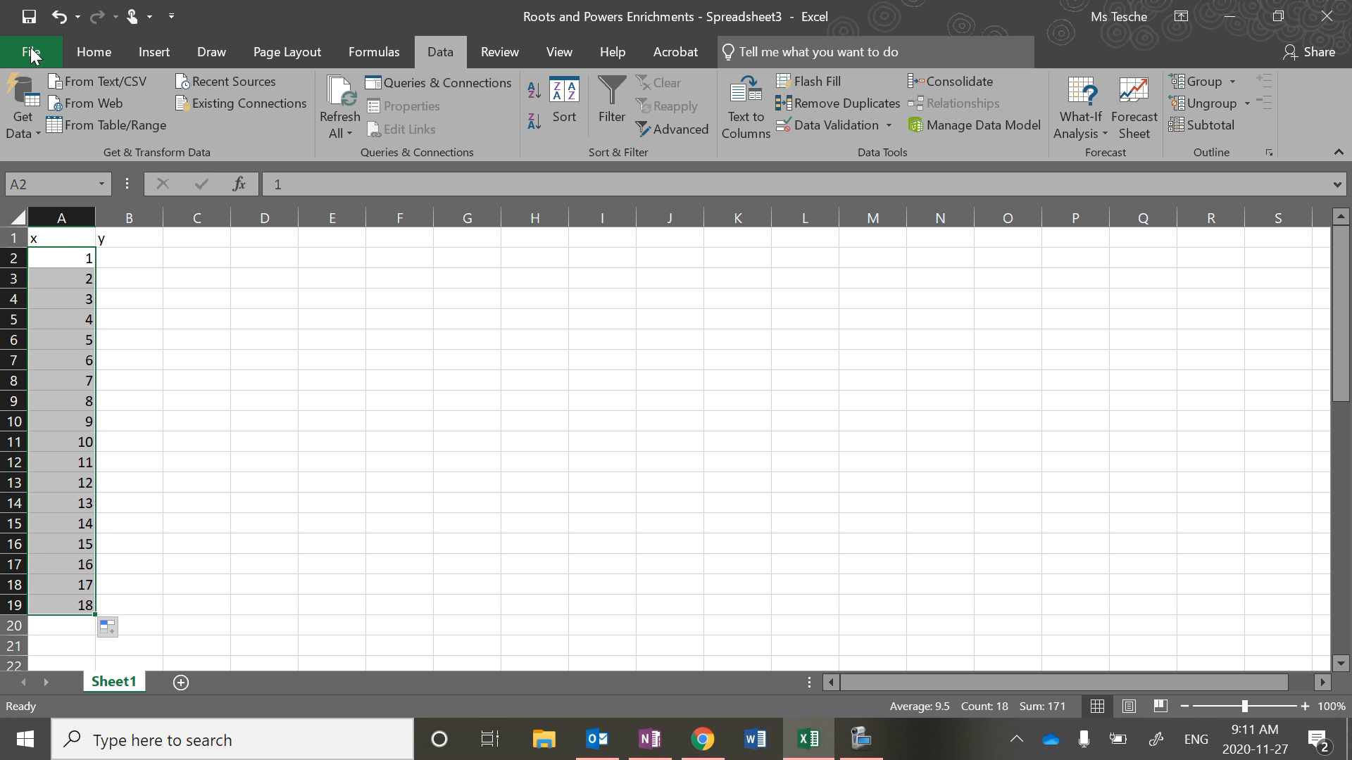
{"action": "left_click", "coordinate": [86, 254]}
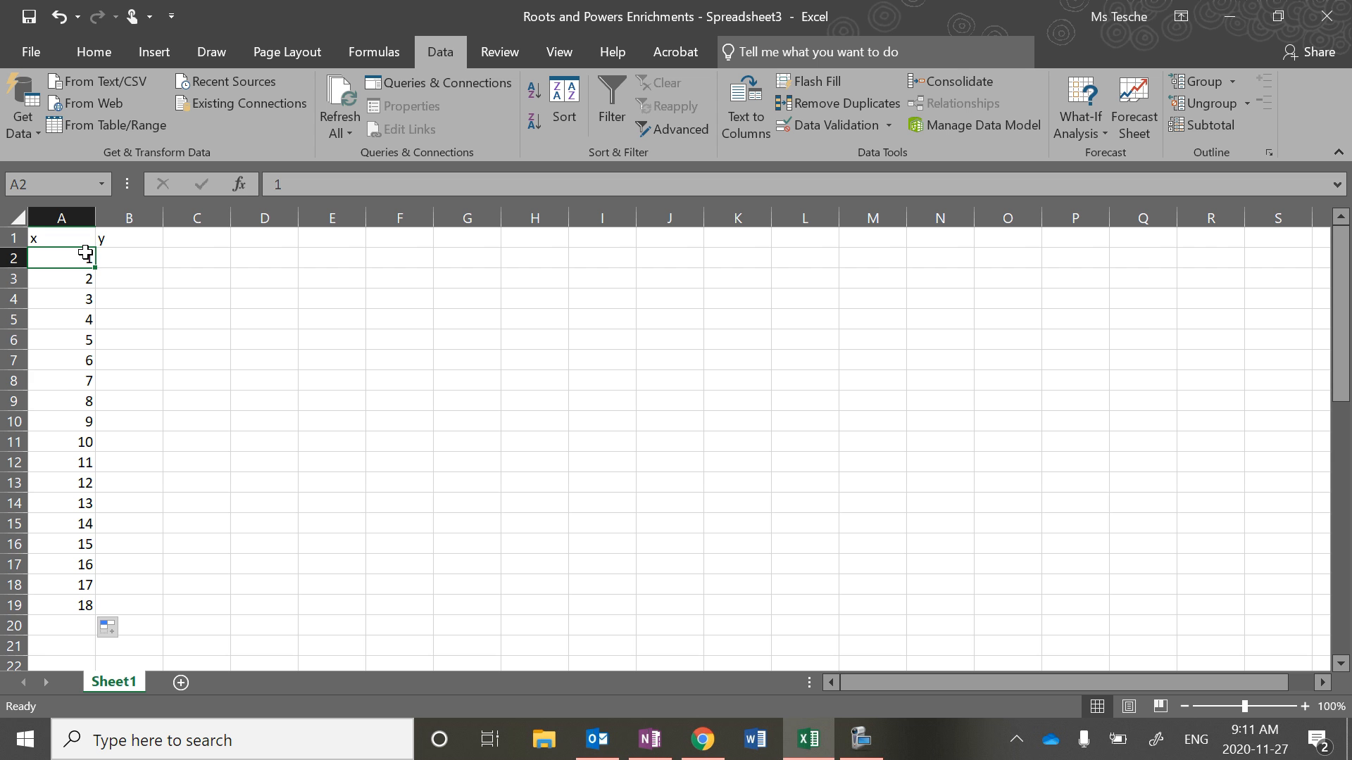
{"action": "scroll", "coordinate": [86, 254], "scroll_direction": "down", "scroll_amount": 1}
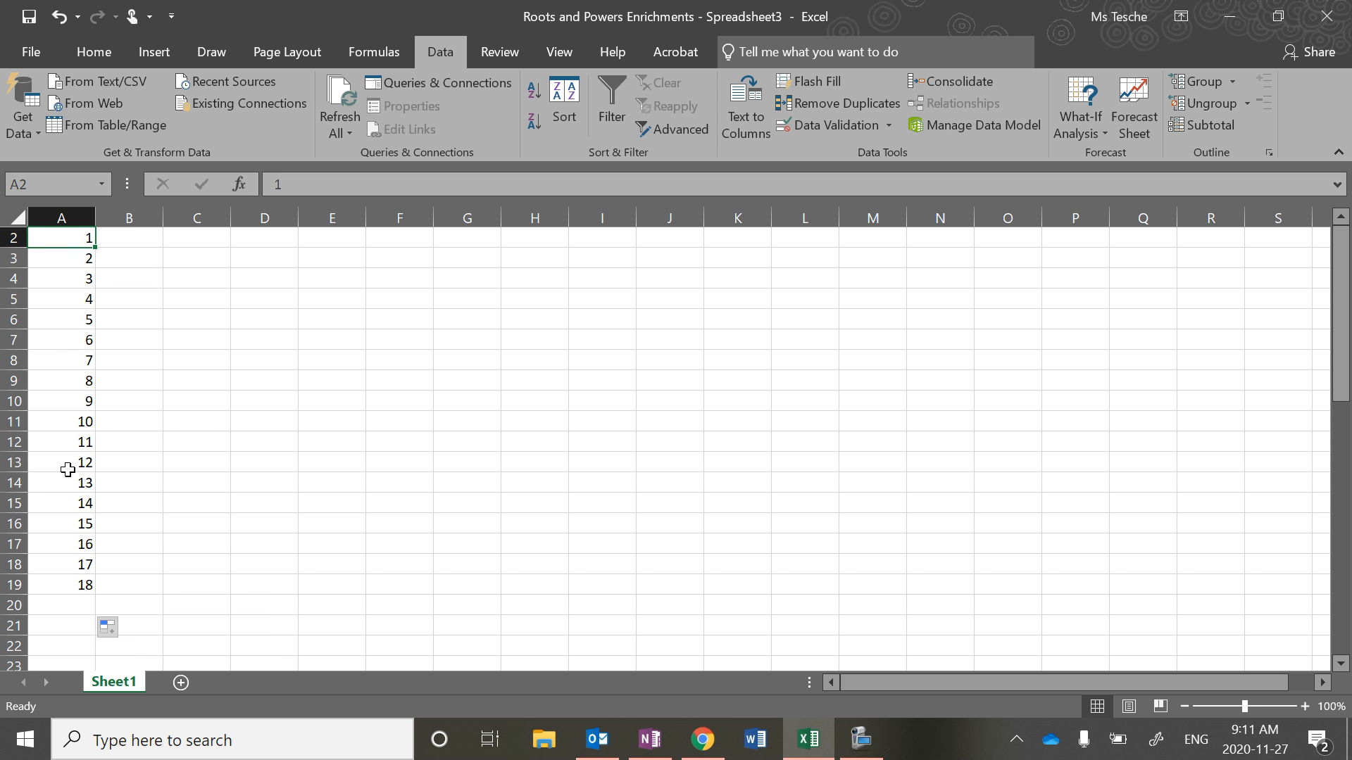
{"action": "left_click_drag", "start_coordinate": [68, 470], "coordinate": [88, 572]}
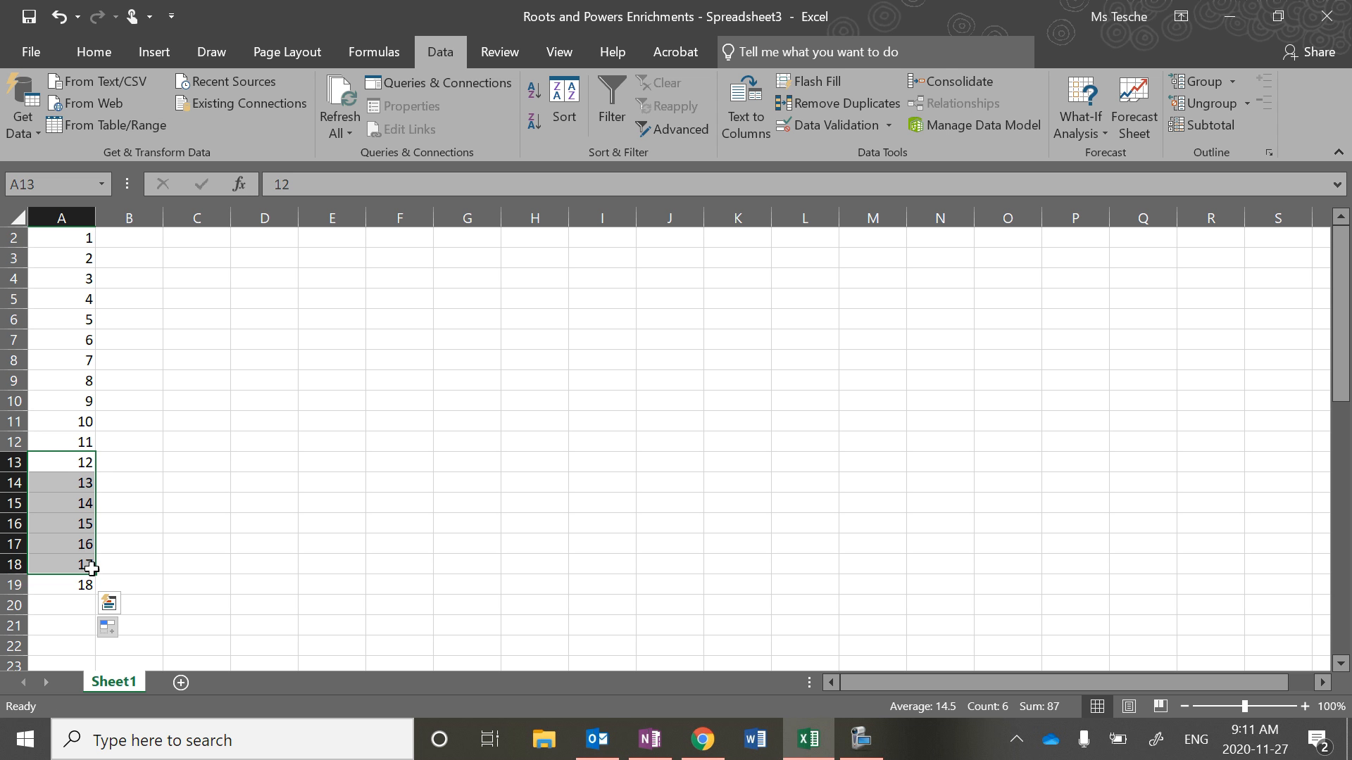
{"action": "left_click", "coordinate": [172, 508]}
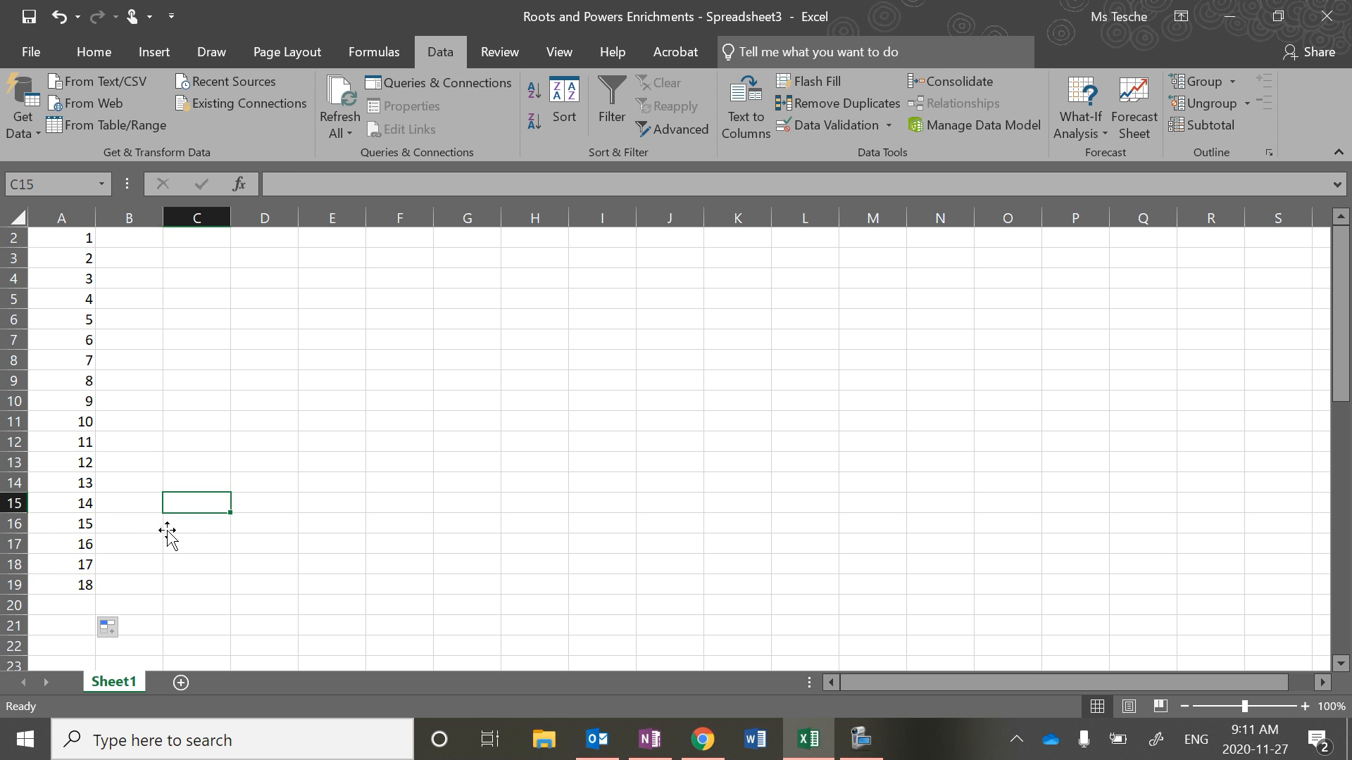
{"action": "scroll", "coordinate": [94, 356], "scroll_direction": "up", "scroll_amount": 1}
Step: Extend the x series from A2:A19 down to 200 in cell A201
{"action": "left_click_drag", "start_coordinate": [66, 252], "coordinate": [86, 608]}
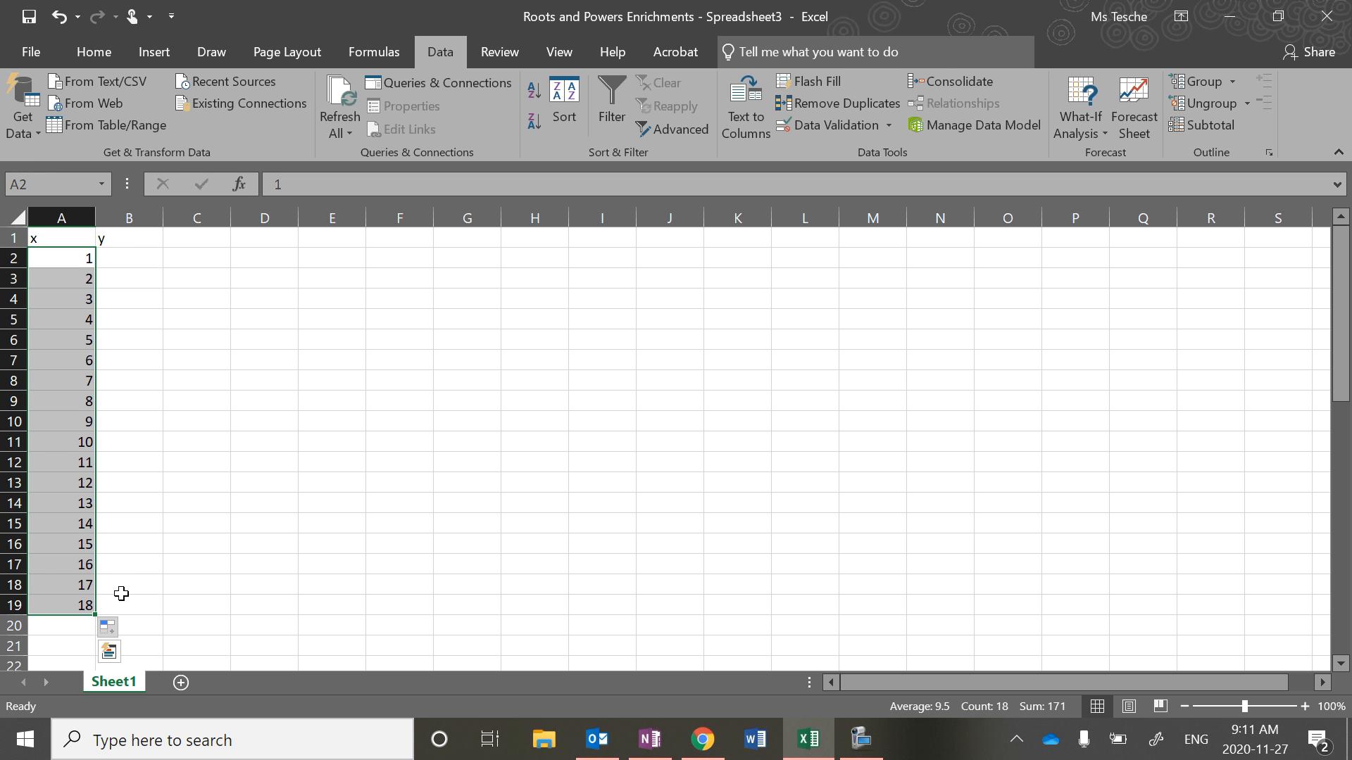
{"action": "mouse_move", "coordinate": [95, 615]}
{"action": "left_mouse_down"}
{"action": "mouse_move", "coordinate": [79, 757]}
{"action": "mouse_move", "coordinate": [45, 519]}
{"action": "mouse_move", "coordinate": [72, 327]}
{"action": "mouse_move", "coordinate": [95, 600]}
{"action": "left_mouse_up"}
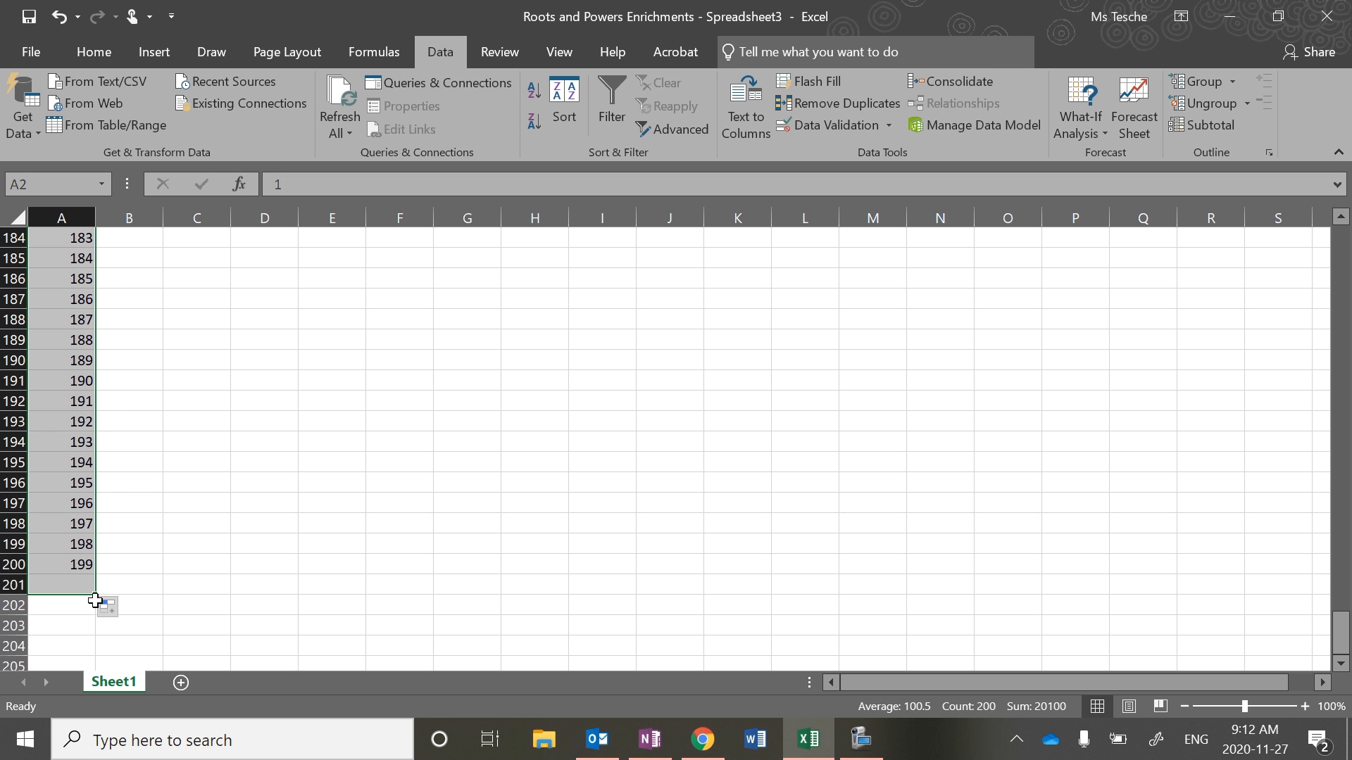
{"action": "scroll", "coordinate": [89, 542], "scroll_direction": "up", "scroll_amount": 20}
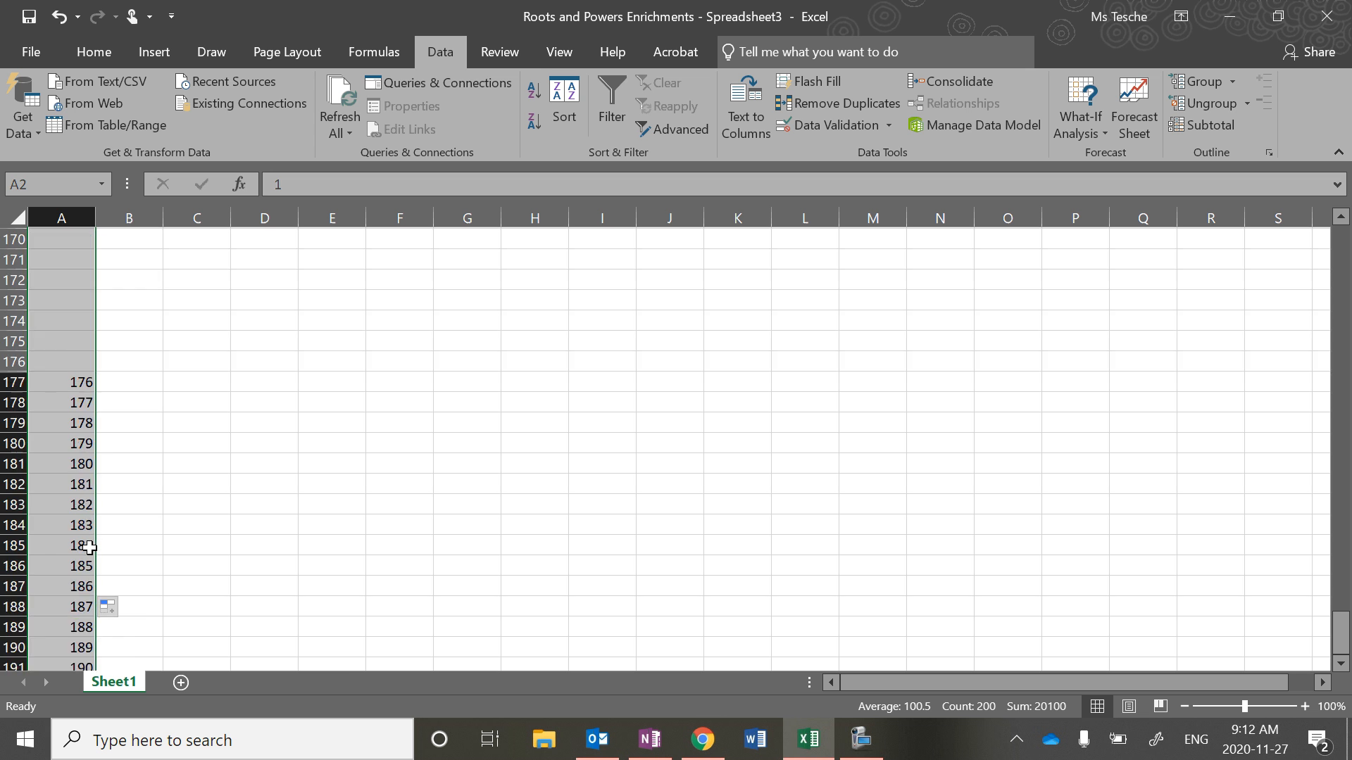
{"action": "scroll", "coordinate": [89, 548], "scroll_direction": "up", "scroll_amount": 8}
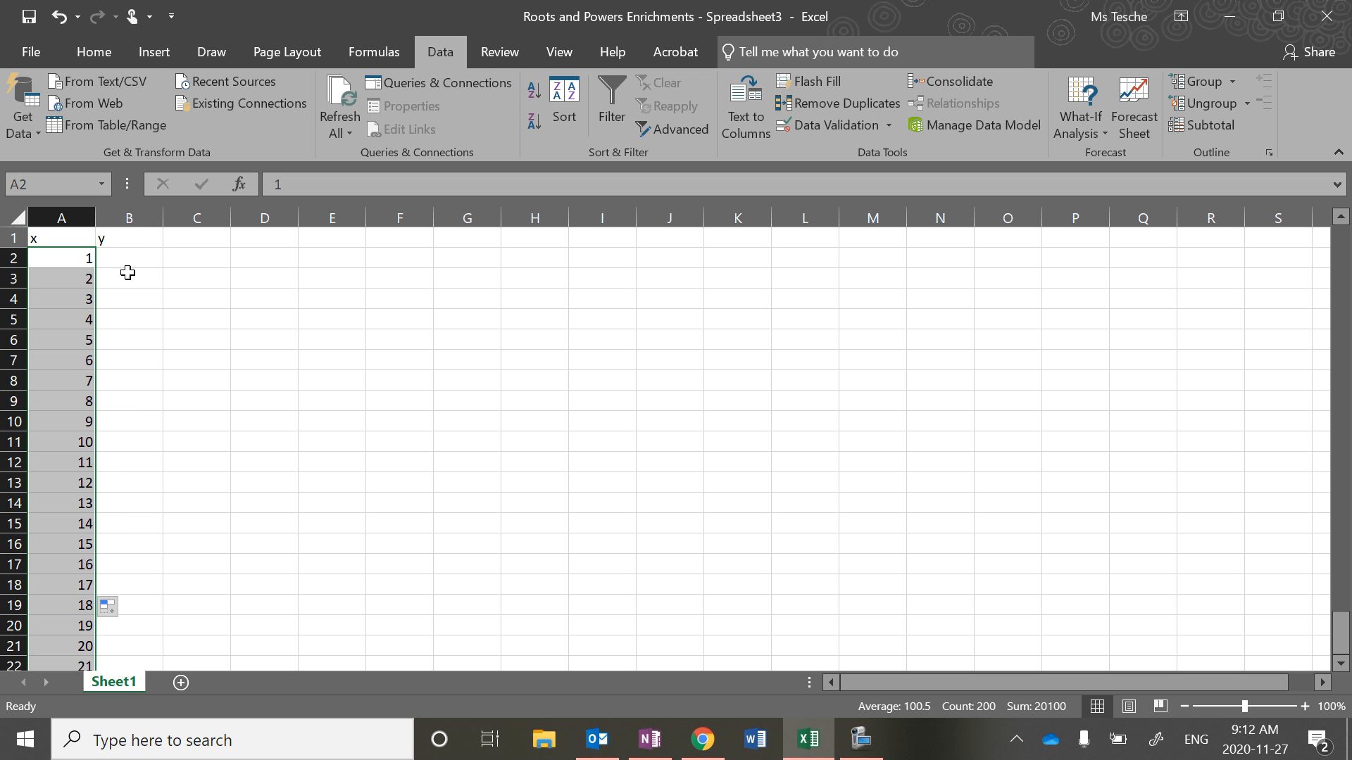
Step: Enter the formula =SQRT(A2) in cell B2, under the y header
{"action": "left_click", "coordinate": [145, 256]}
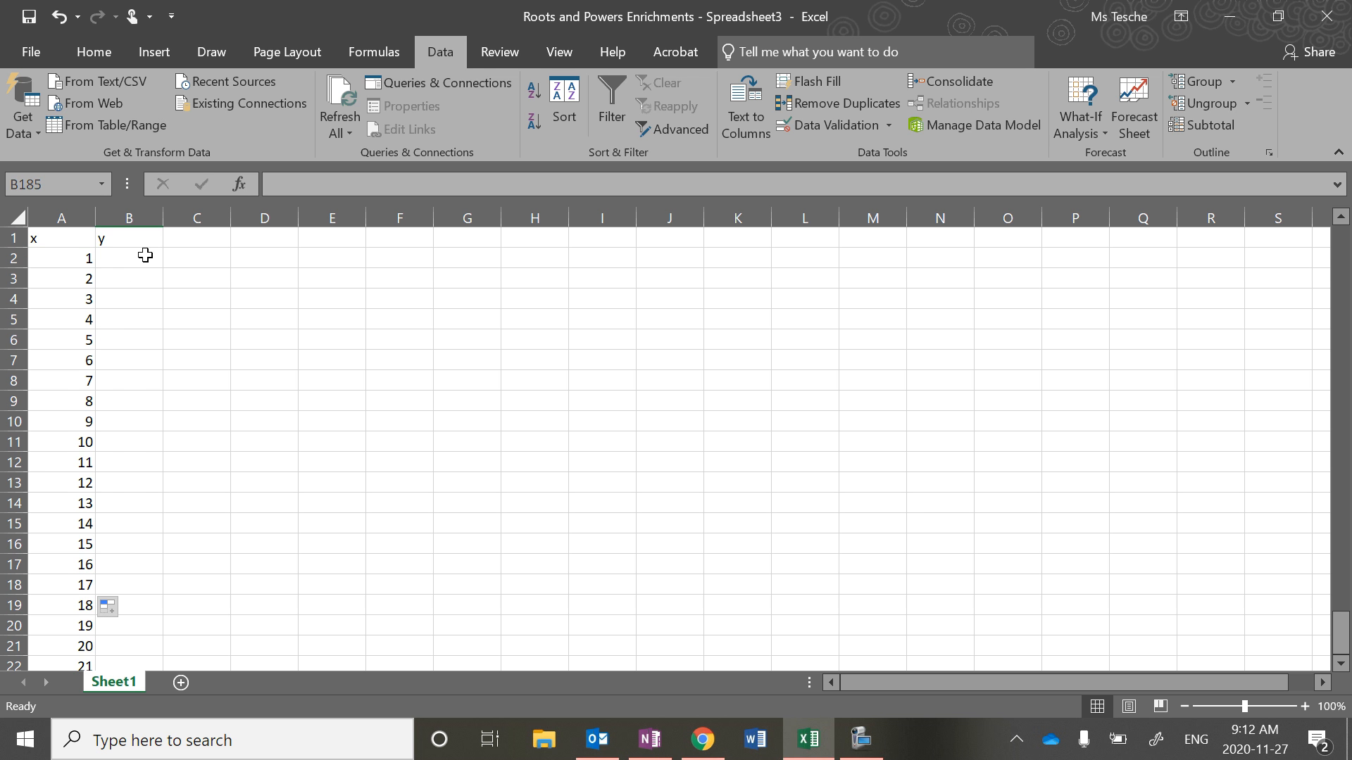
{"action": "key", "text": "Page_Up"}
{"action": "key", "text": "Page_Up"}
{"action": "key", "text": "Page_Up"}
{"action": "key", "text": "Page_Up"}
{"action": "key", "text": "Page_Up"}
{"action": "key", "text": "Page_Up"}
{"action": "key", "text": "Page_Up"}
{"action": "key", "text": "Page_Up"}
{"action": "key", "text": "Page_Up"}
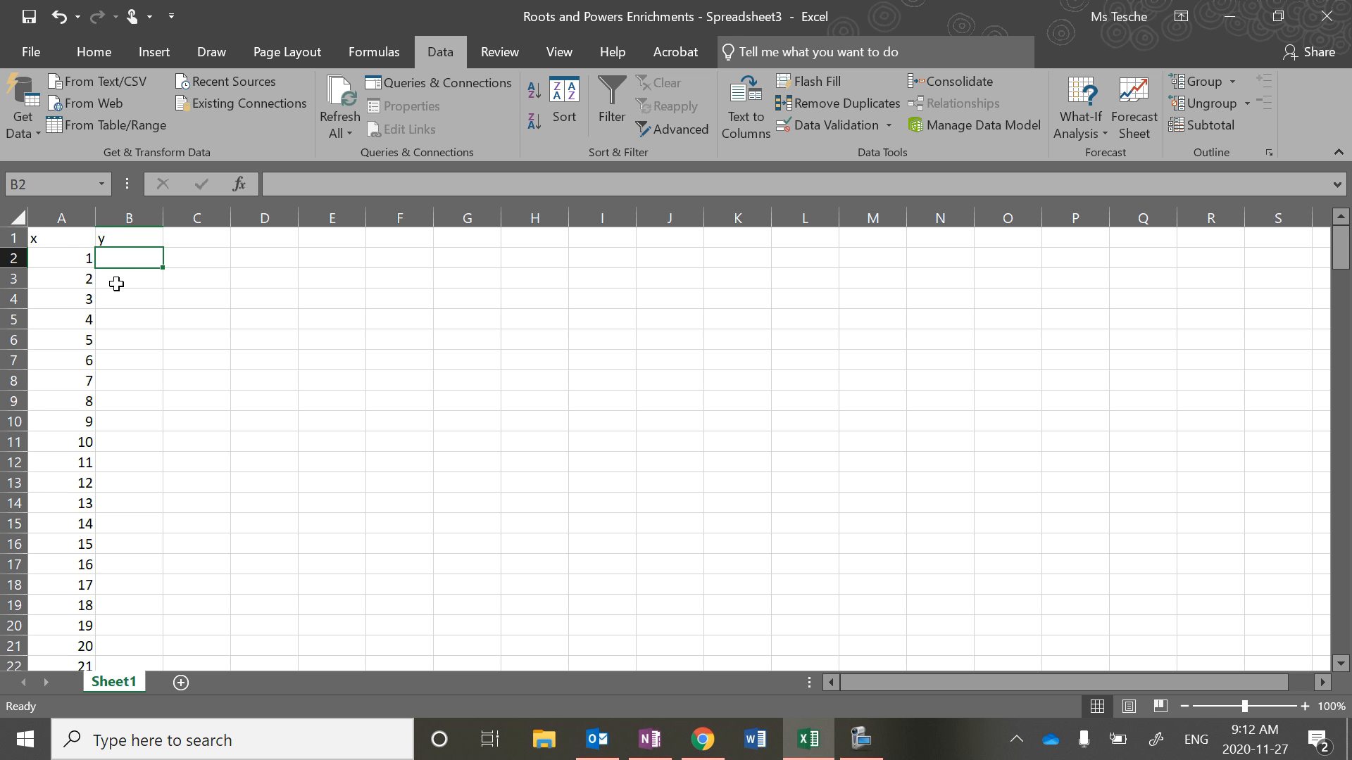
{"action": "left_click", "coordinate": [116, 284]}
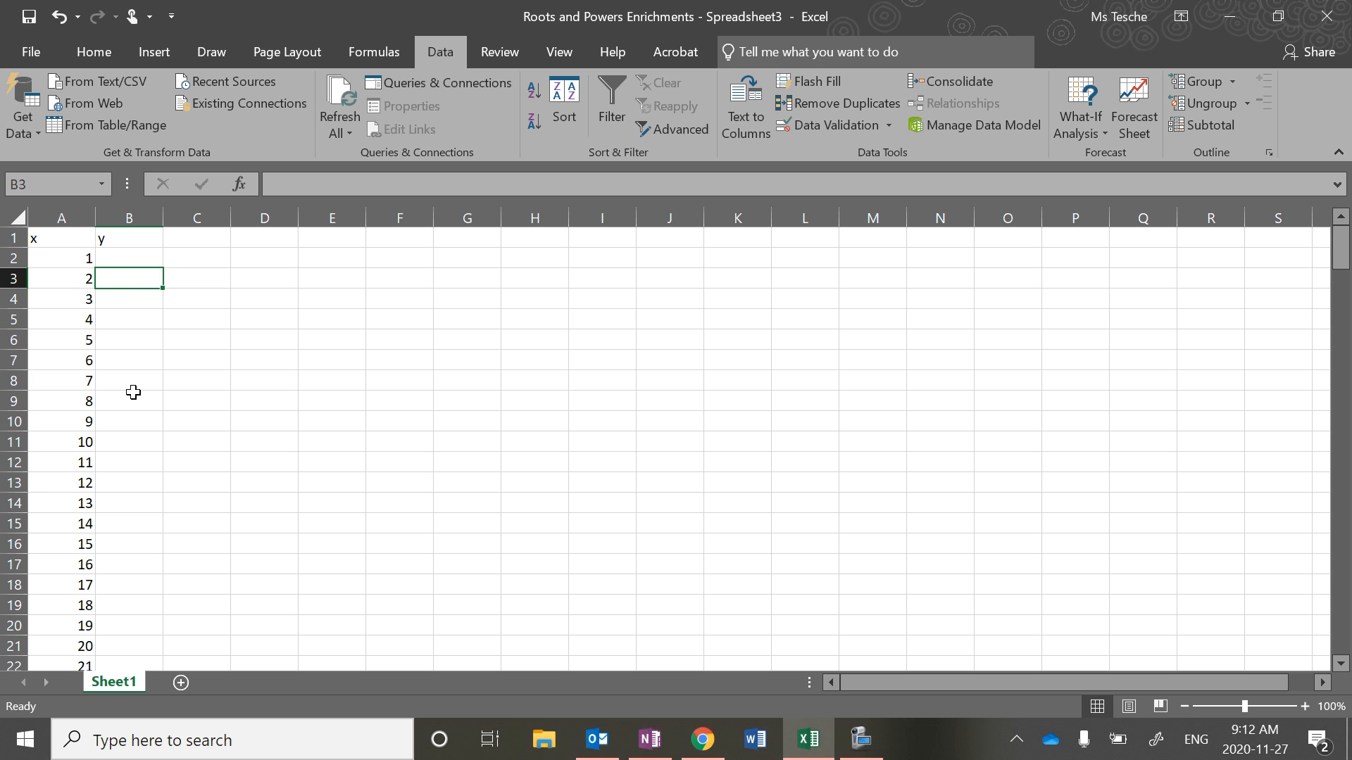
{"action": "left_click", "coordinate": [135, 256]}
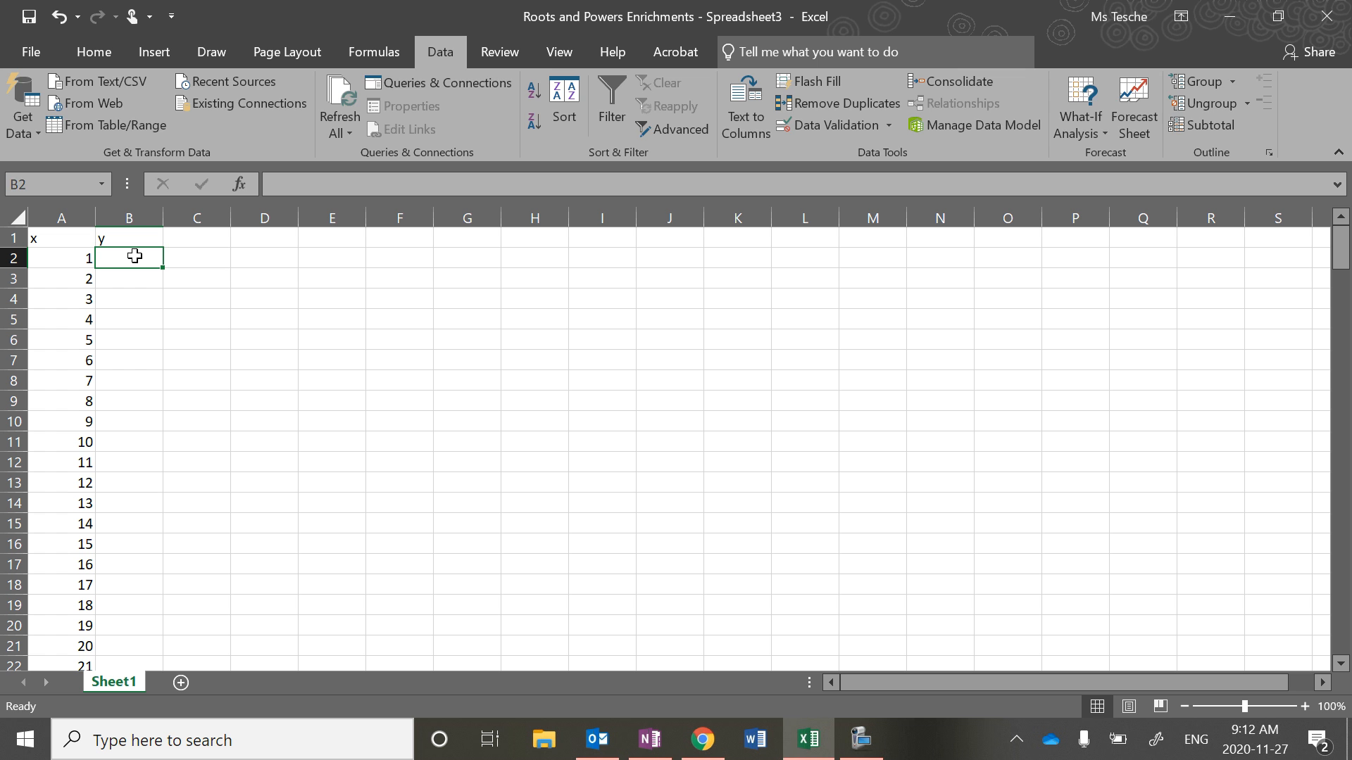
{"action": "type", "text": "="}
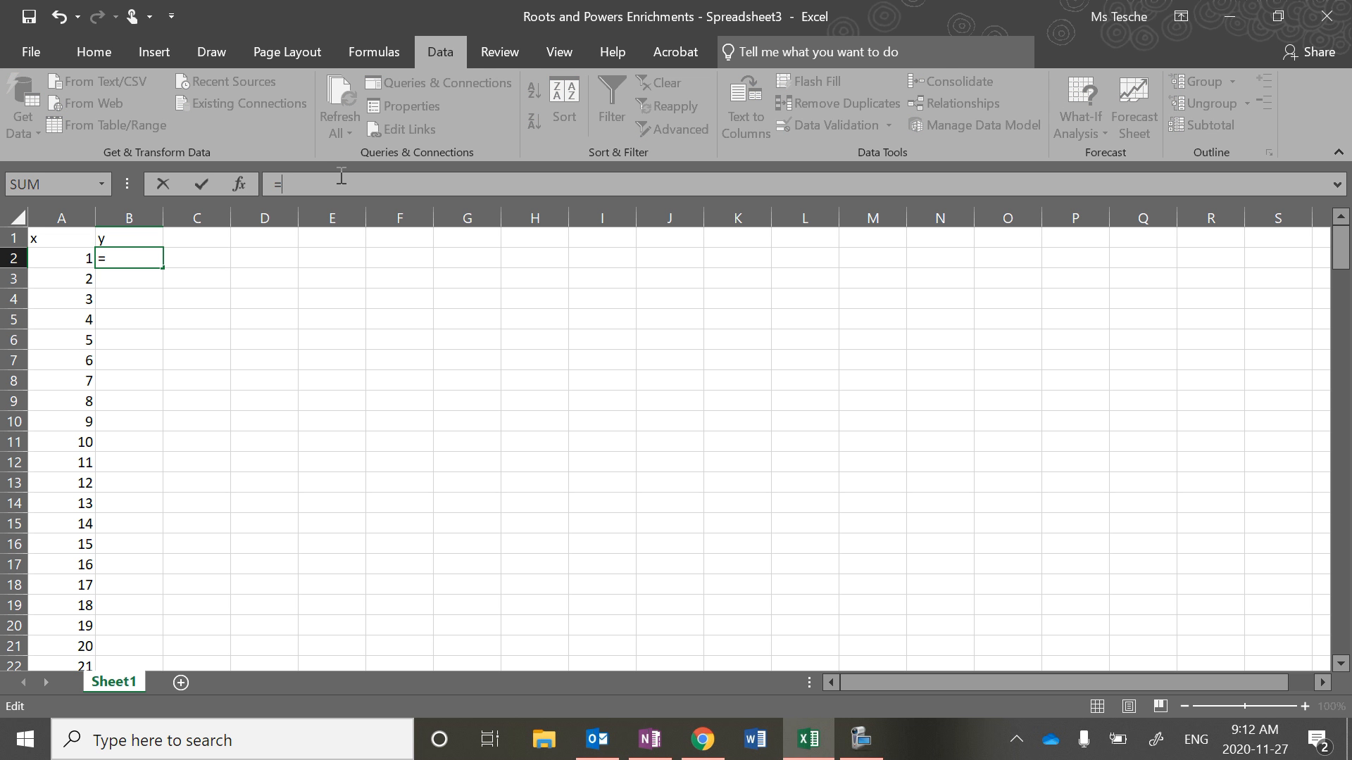
{"action": "type", "text": "sq"}
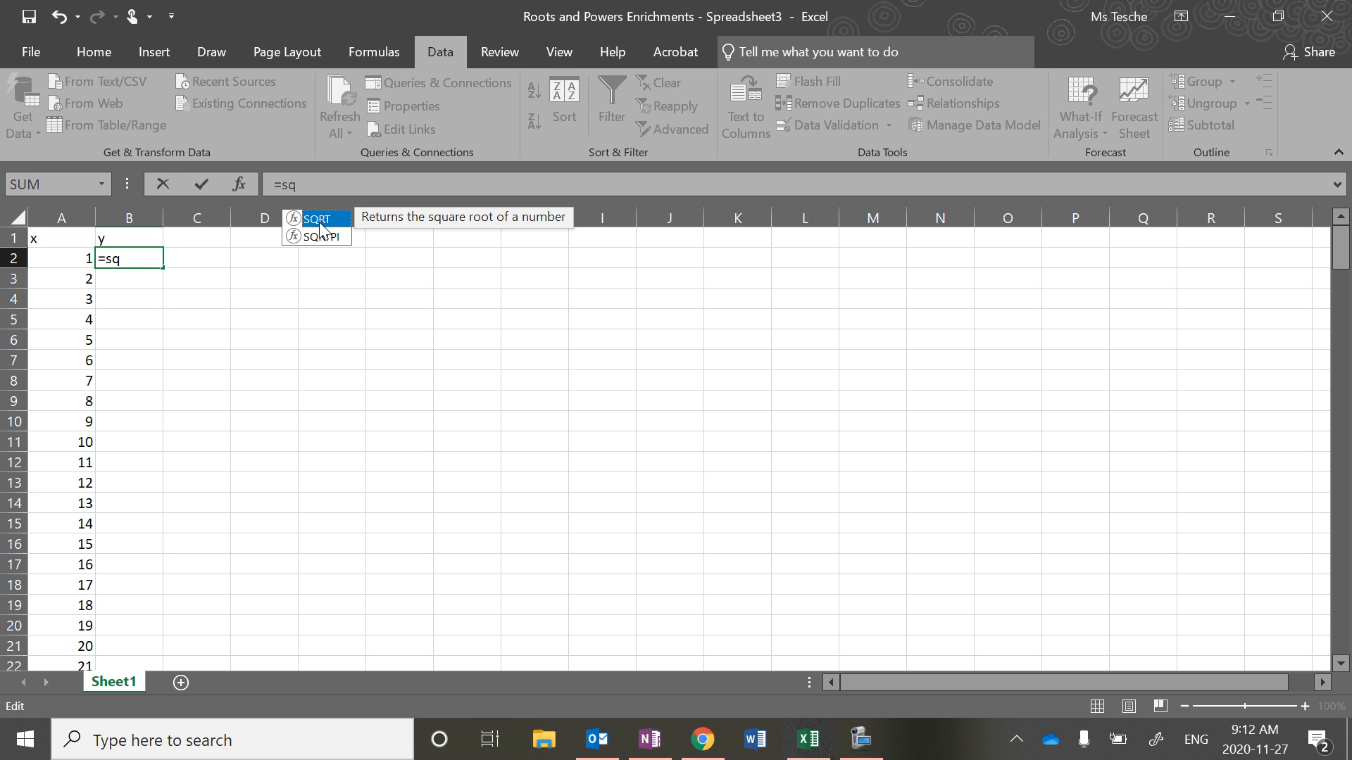
{"action": "type", "text": "rt"}
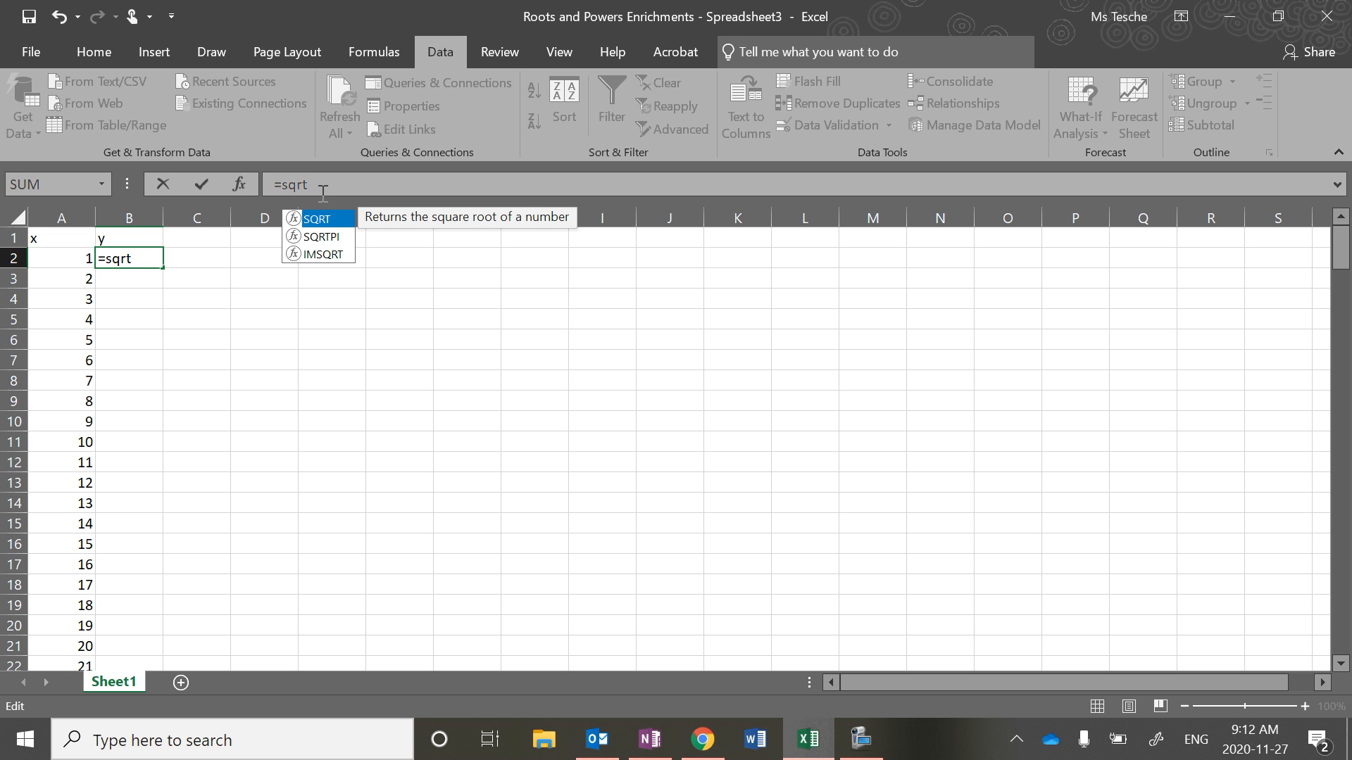
{"action": "type", "text": "("}
{"action": "left_click", "coordinate": [55, 261]}
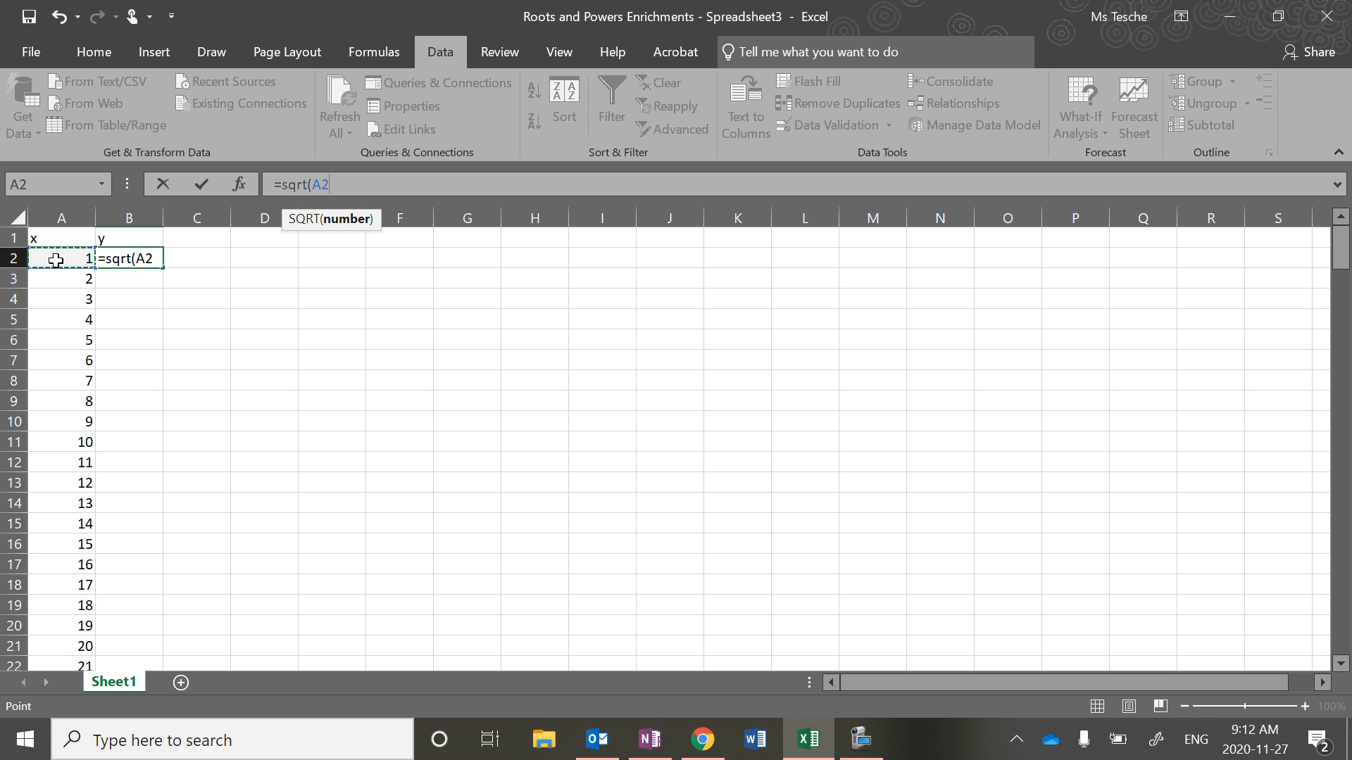
{"action": "type", "text": ")"}
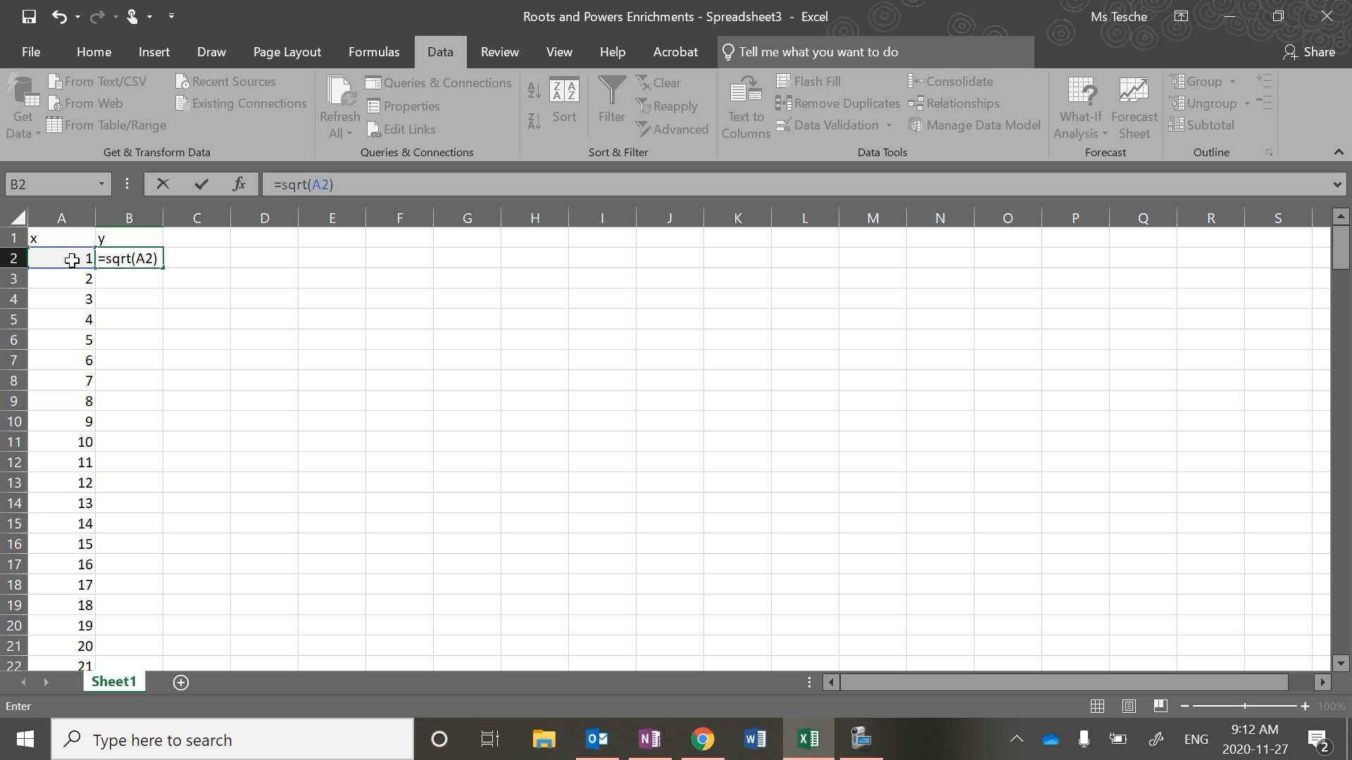
{"action": "left_click", "coordinate": [133, 273]}
Step: Fill the square root formula from B2 down to B201, alongside the last x value
{"action": "left_click", "coordinate": [137, 259]}
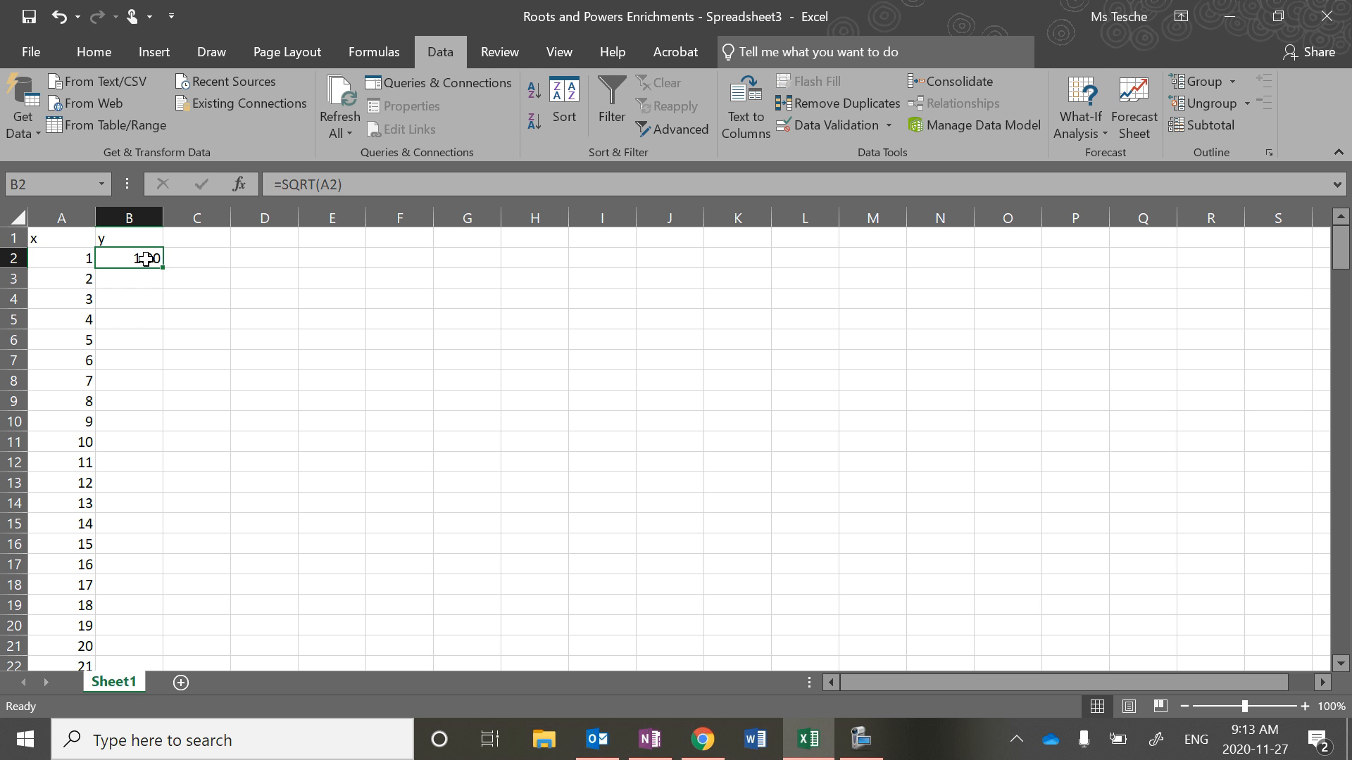
{"action": "left_click_drag", "start_coordinate": [162, 271], "coordinate": [160, 675]}
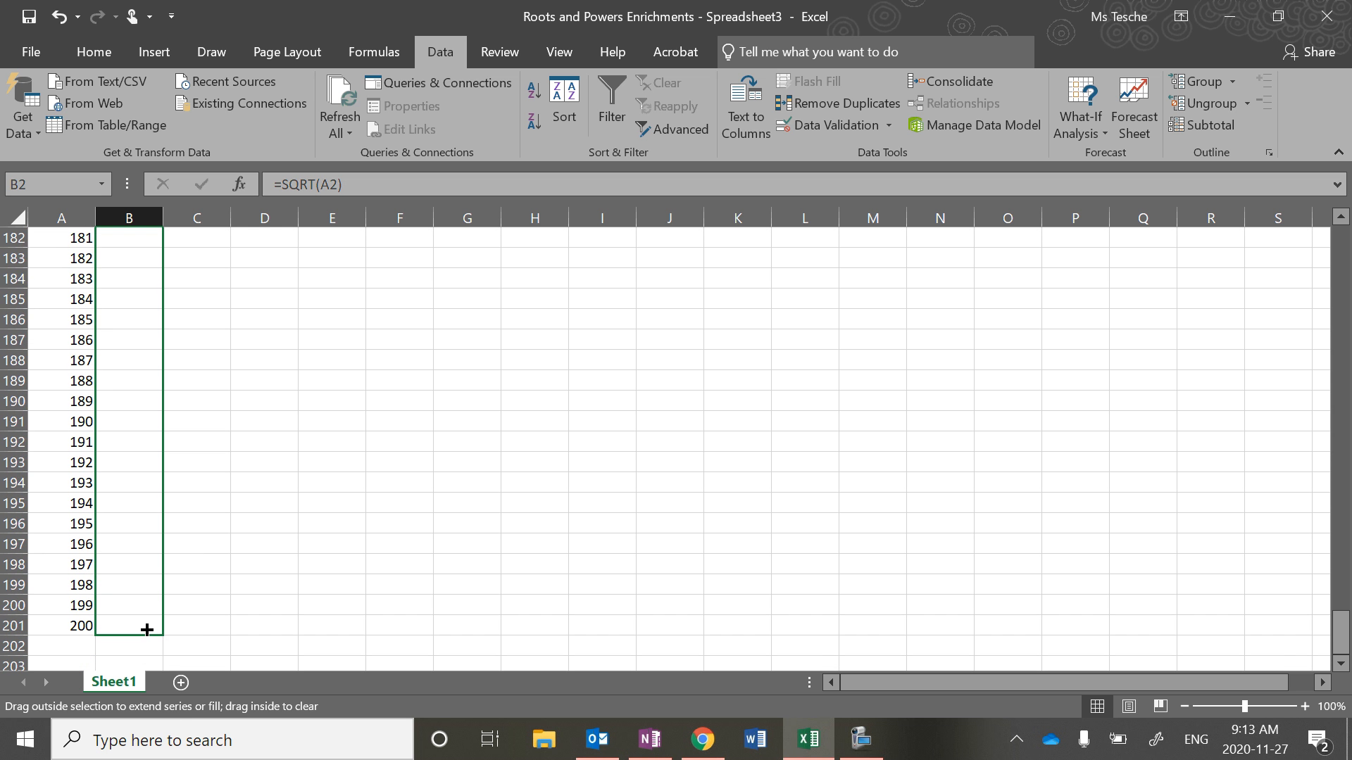
{"action": "left_click_drag", "start_coordinate": [146, 630], "coordinate": [144, 626]}
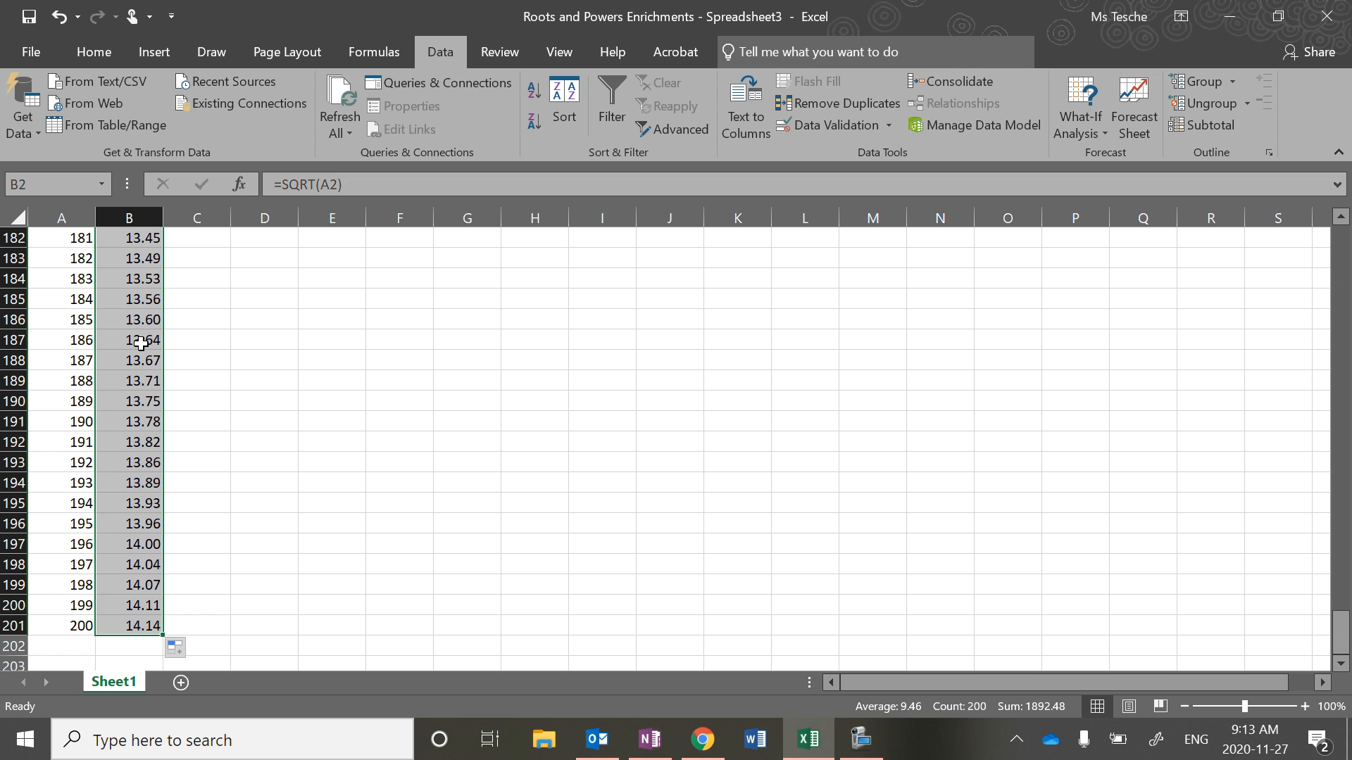
Step: Format the y values in B2:B201 as numbers with 1 decimal place and clear the selection
{"action": "right_click", "coordinate": [137, 396]}
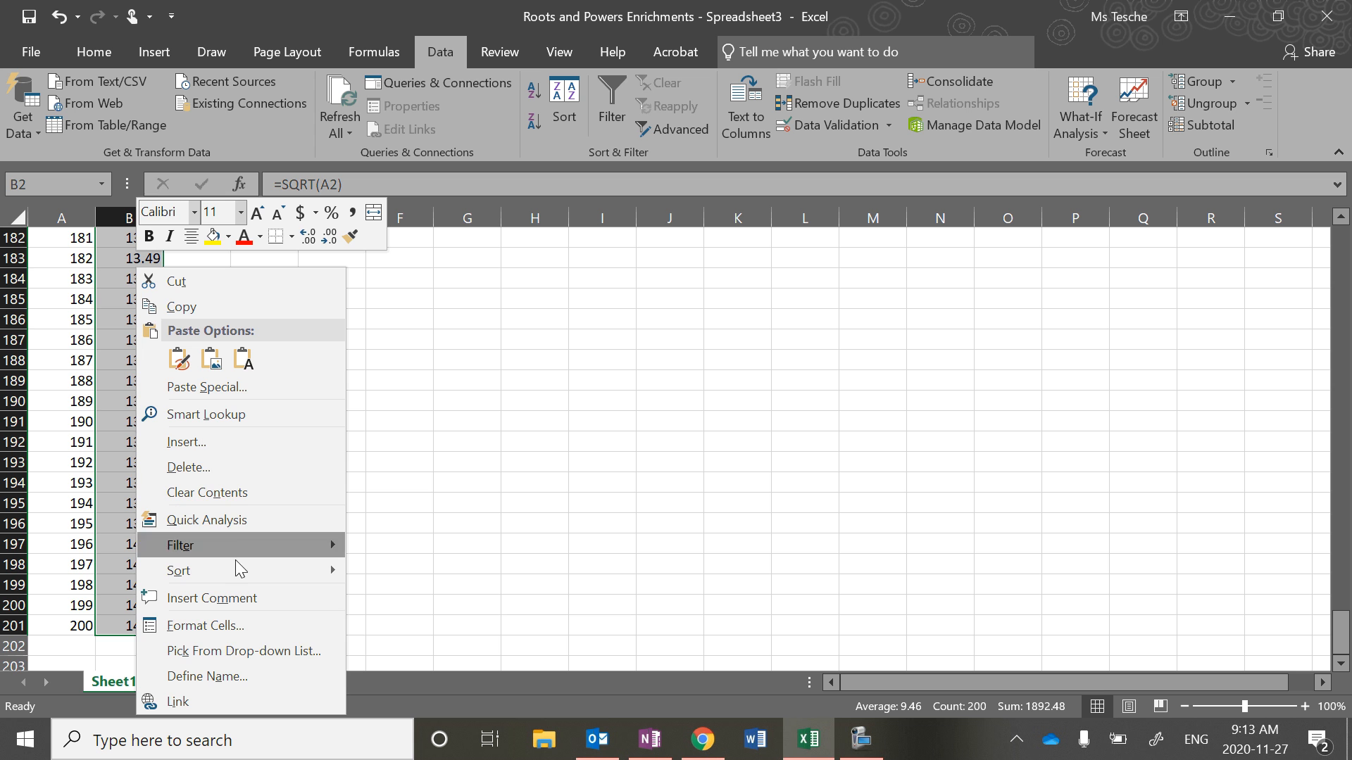
{"action": "left_click", "coordinate": [236, 626]}
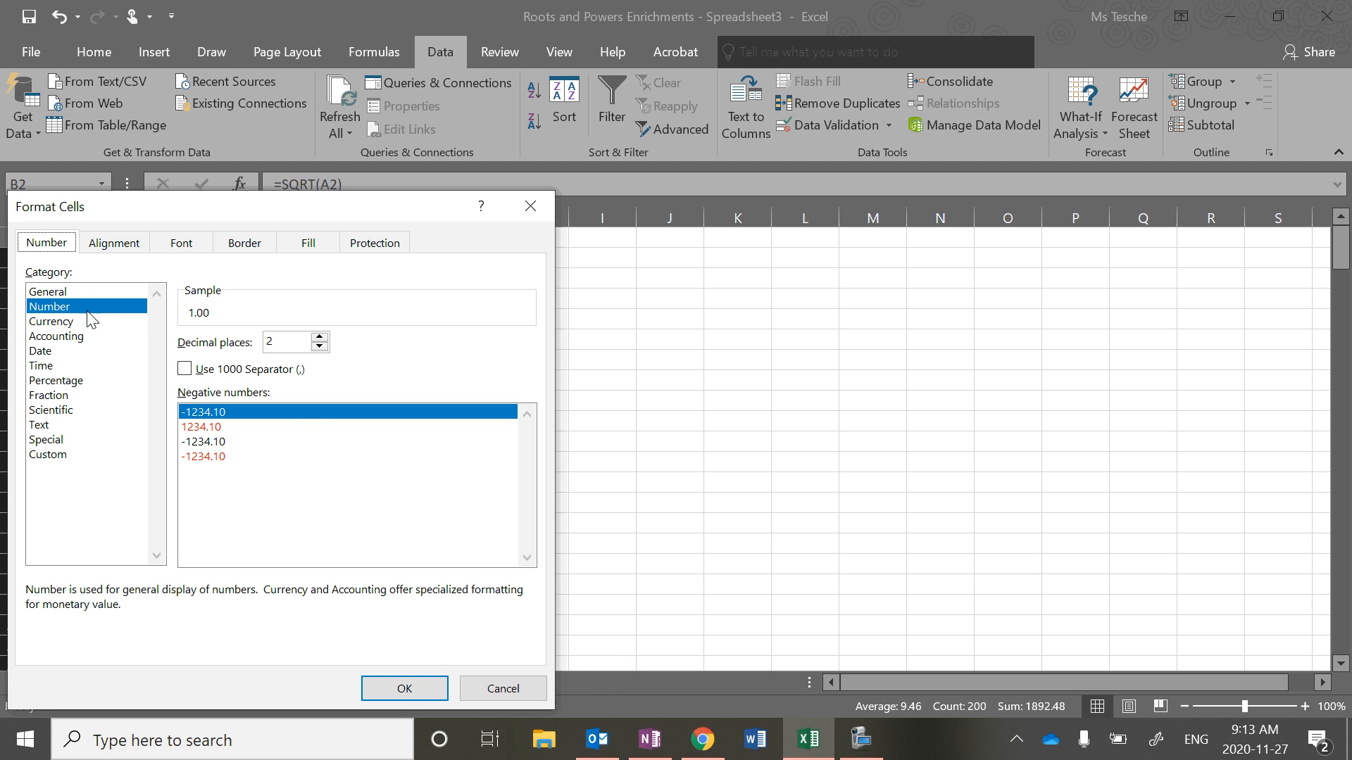
{"action": "left_click", "coordinate": [320, 346]}
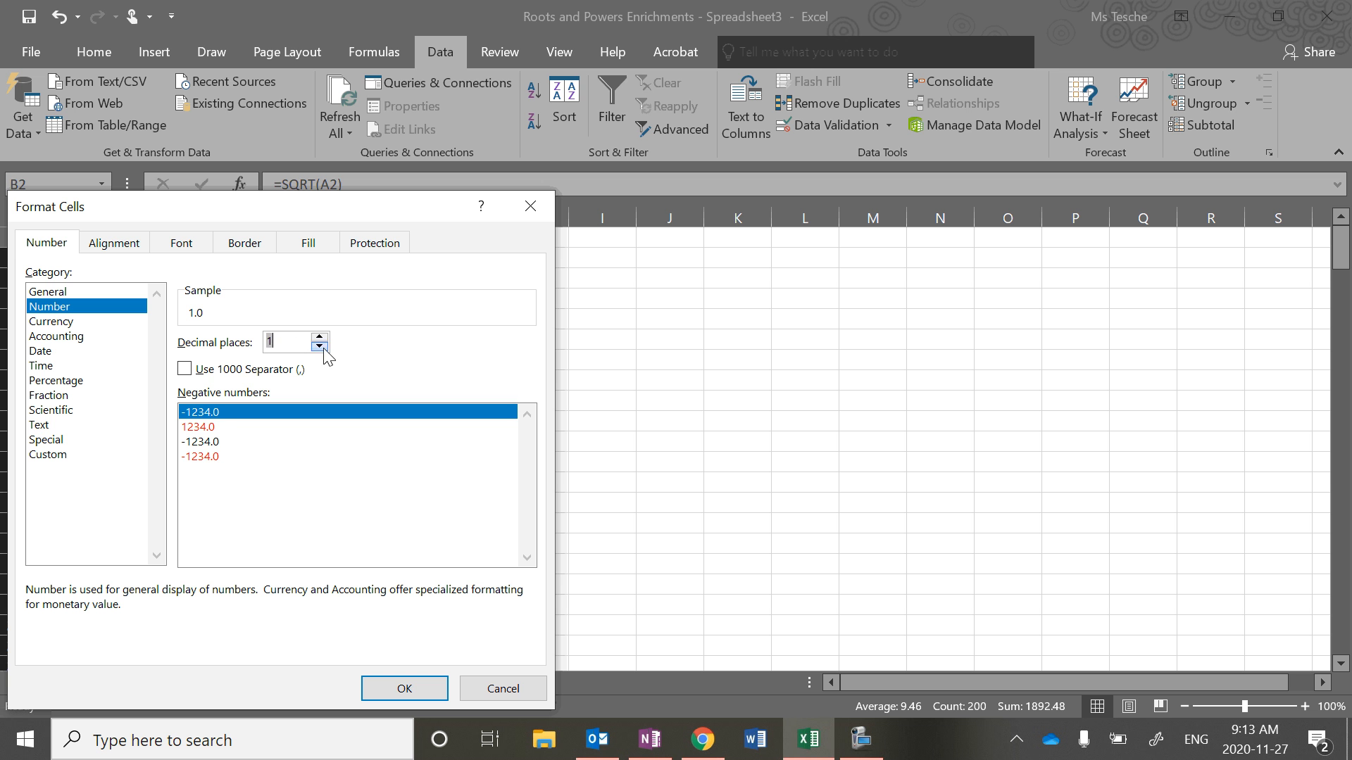
{"action": "left_click", "coordinate": [404, 689]}
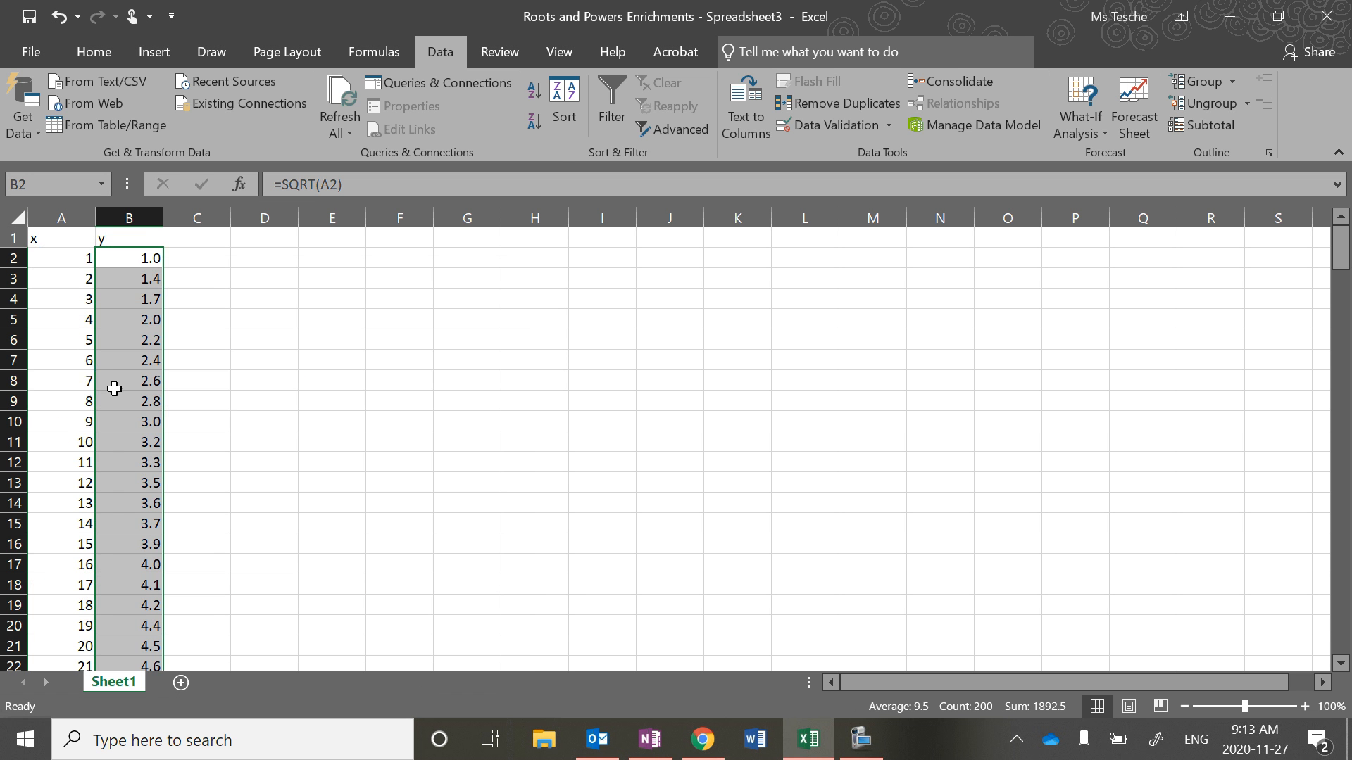
{"action": "scroll", "coordinate": [113, 387], "scroll_direction": "down", "scroll_amount": 10}
{"action": "scroll", "coordinate": [112, 387], "scroll_direction": "up", "scroll_amount": 10}
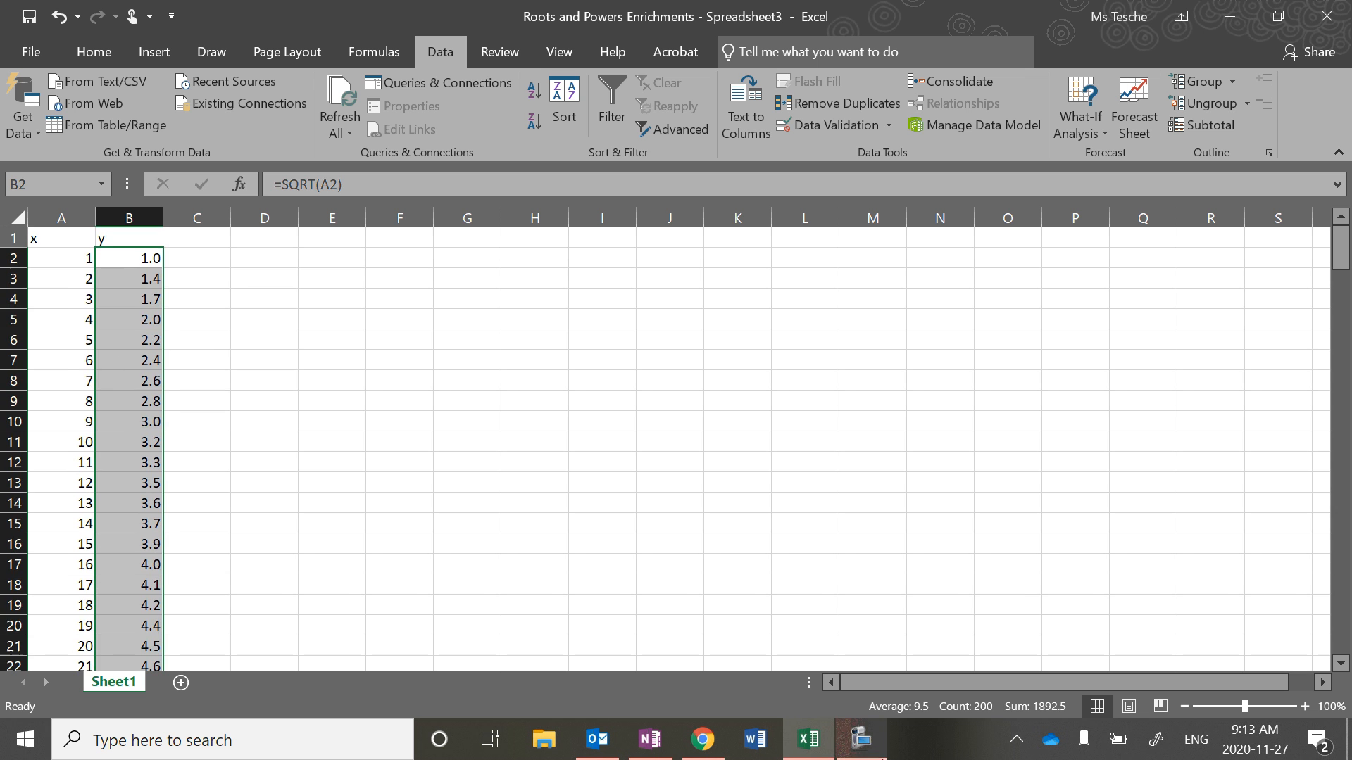
{"action": "left_click", "coordinate": [492, 421]}
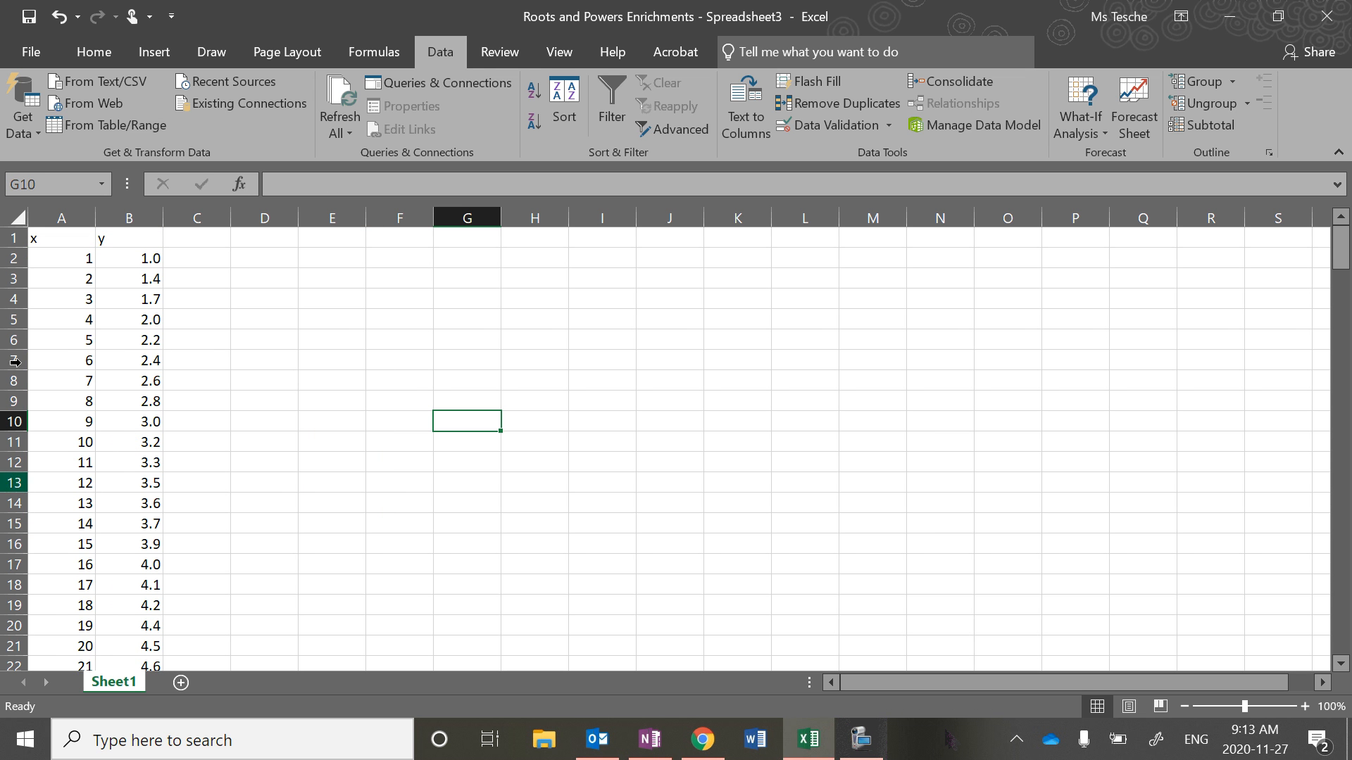
{"action": "scroll", "coordinate": [141, 365], "scroll_direction": "down", "scroll_amount": 2}
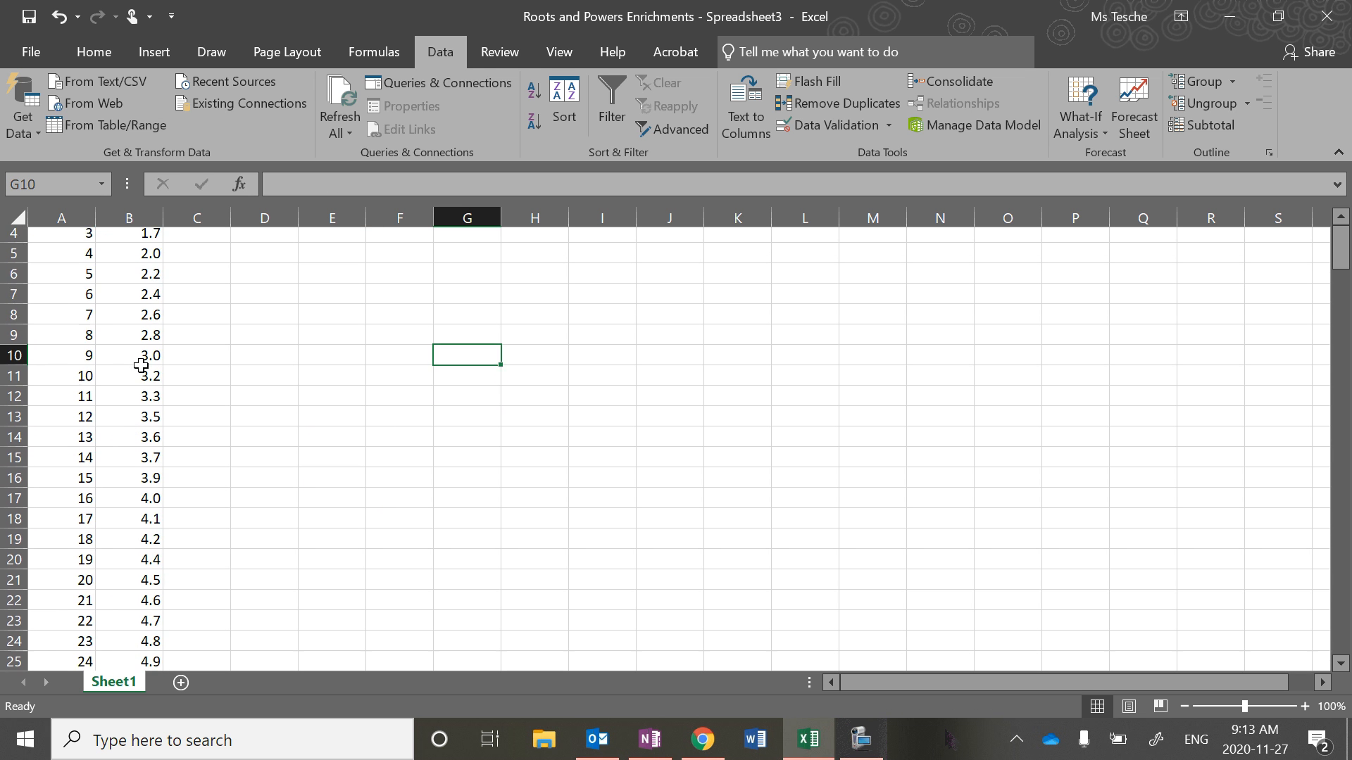
{"action": "left_click_drag", "start_coordinate": [82, 486], "coordinate": [140, 484]}
{"action": "left_click", "coordinate": [140, 485]}
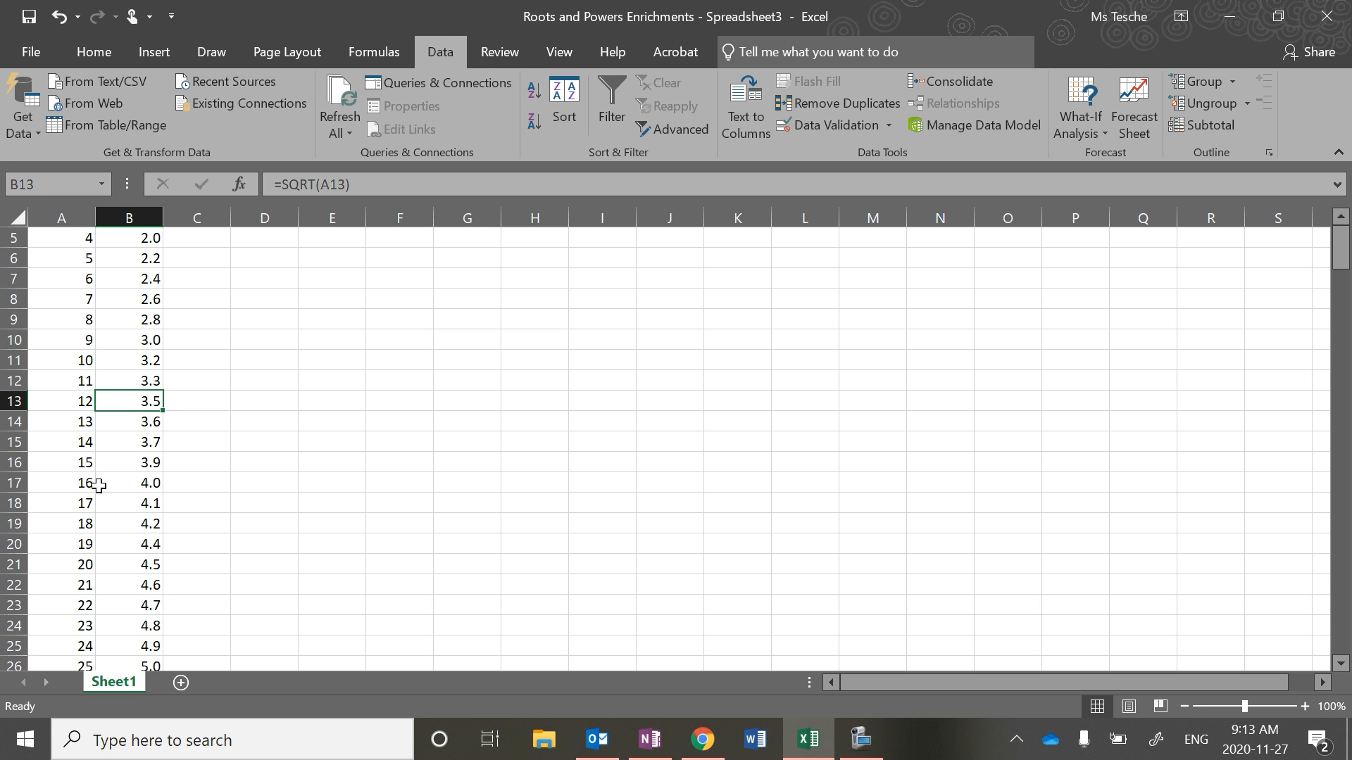
{"action": "scroll", "coordinate": [170, 493], "scroll_direction": "up", "scroll_amount": 2}
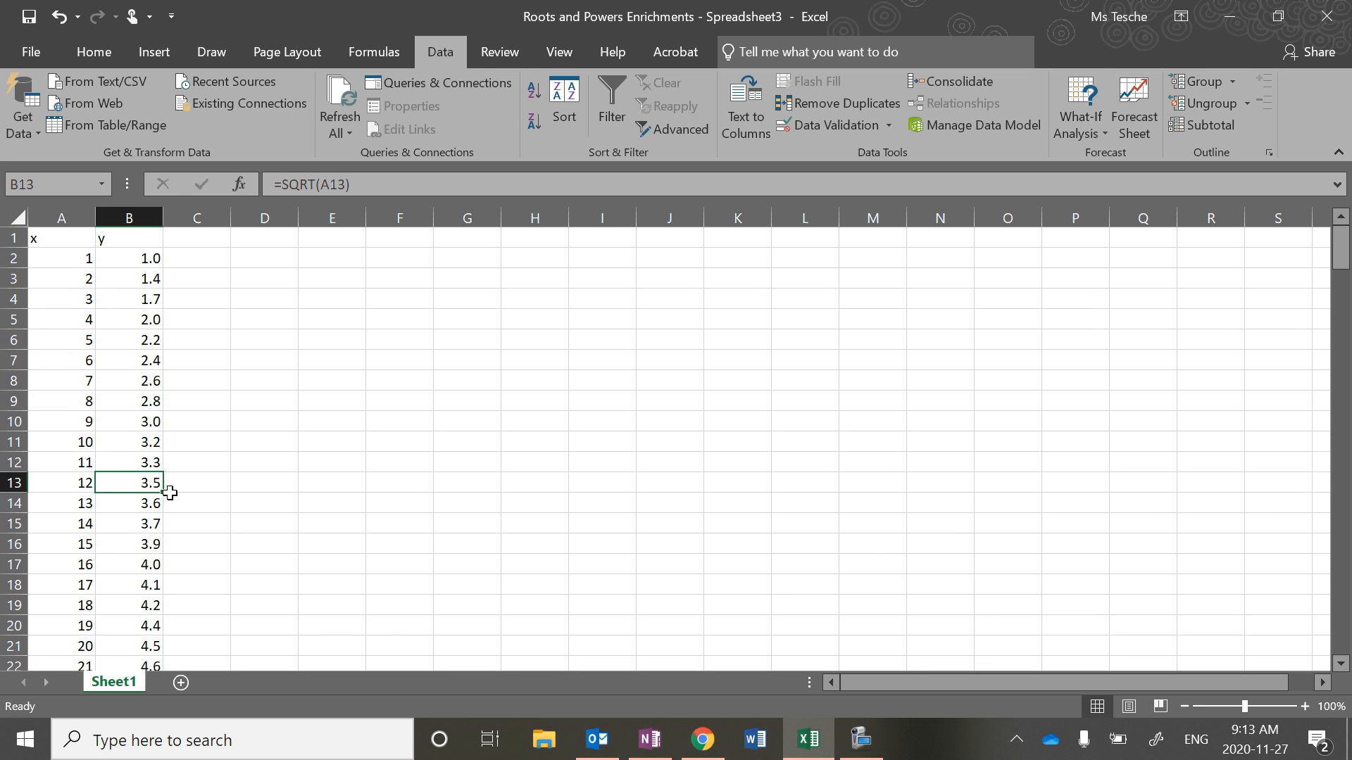
{"action": "left_click", "coordinate": [860, 739]}
{"action": "left_click", "coordinate": [791, 346]}
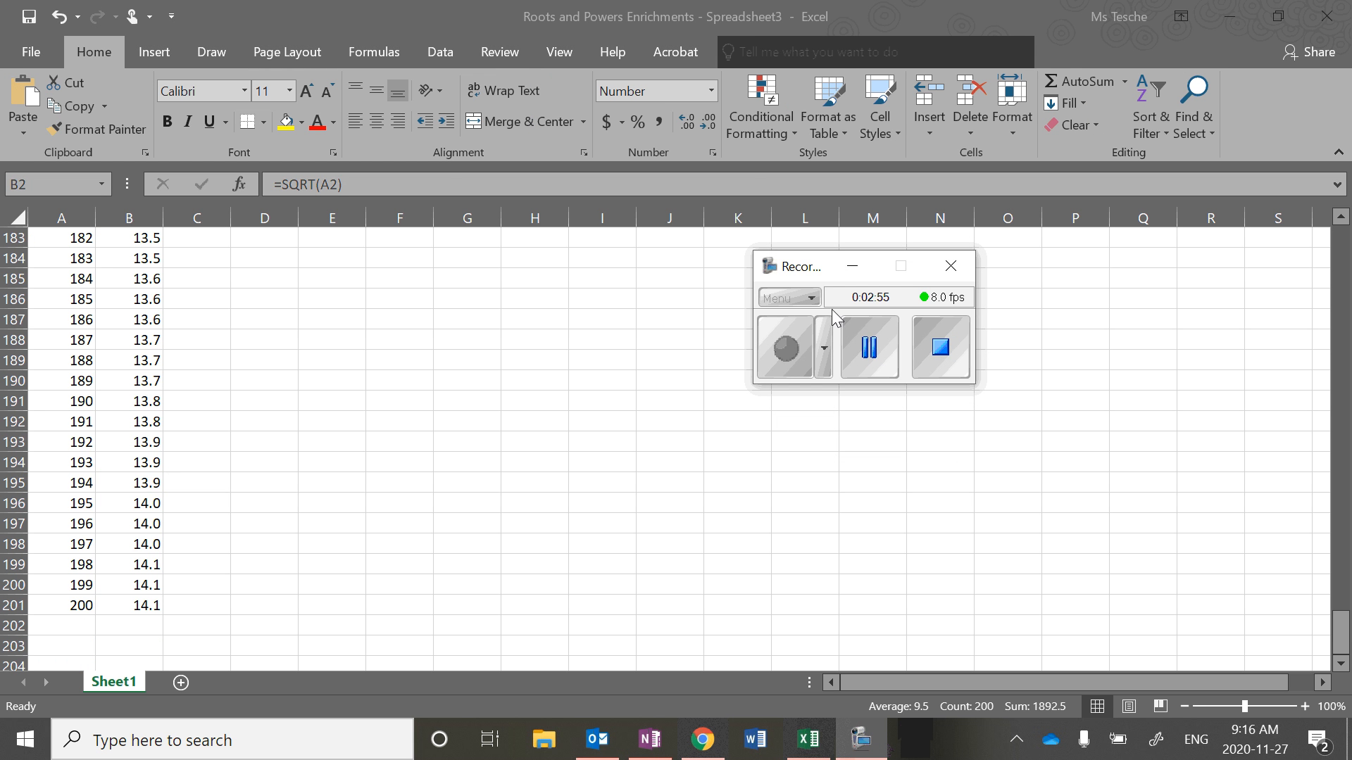
{"action": "left_click", "coordinate": [852, 266]}
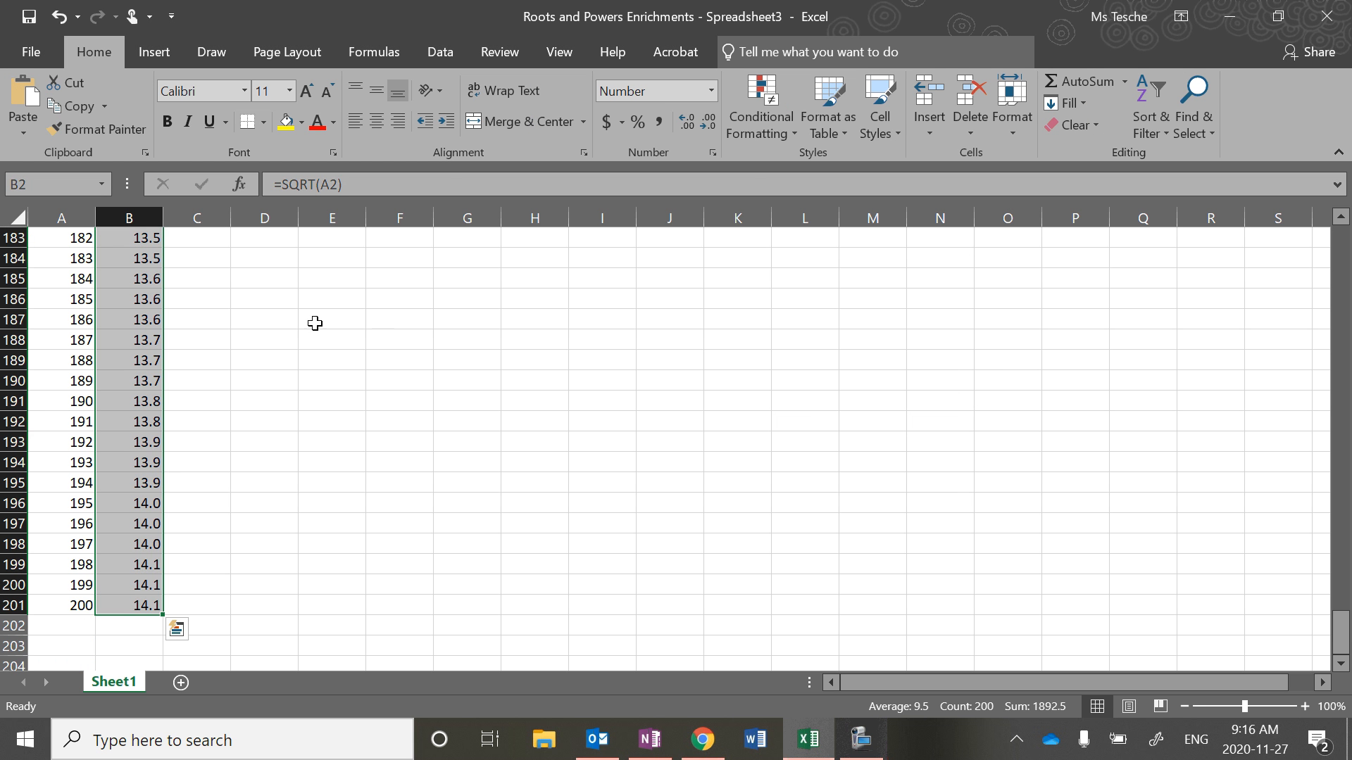
Step: Insert a basic 2-D line chart of the y values in B2:B201 and bring the chart into view beside the last rows
{"action": "scroll", "coordinate": [133, 294], "scroll_direction": "up", "scroll_amount": 20}
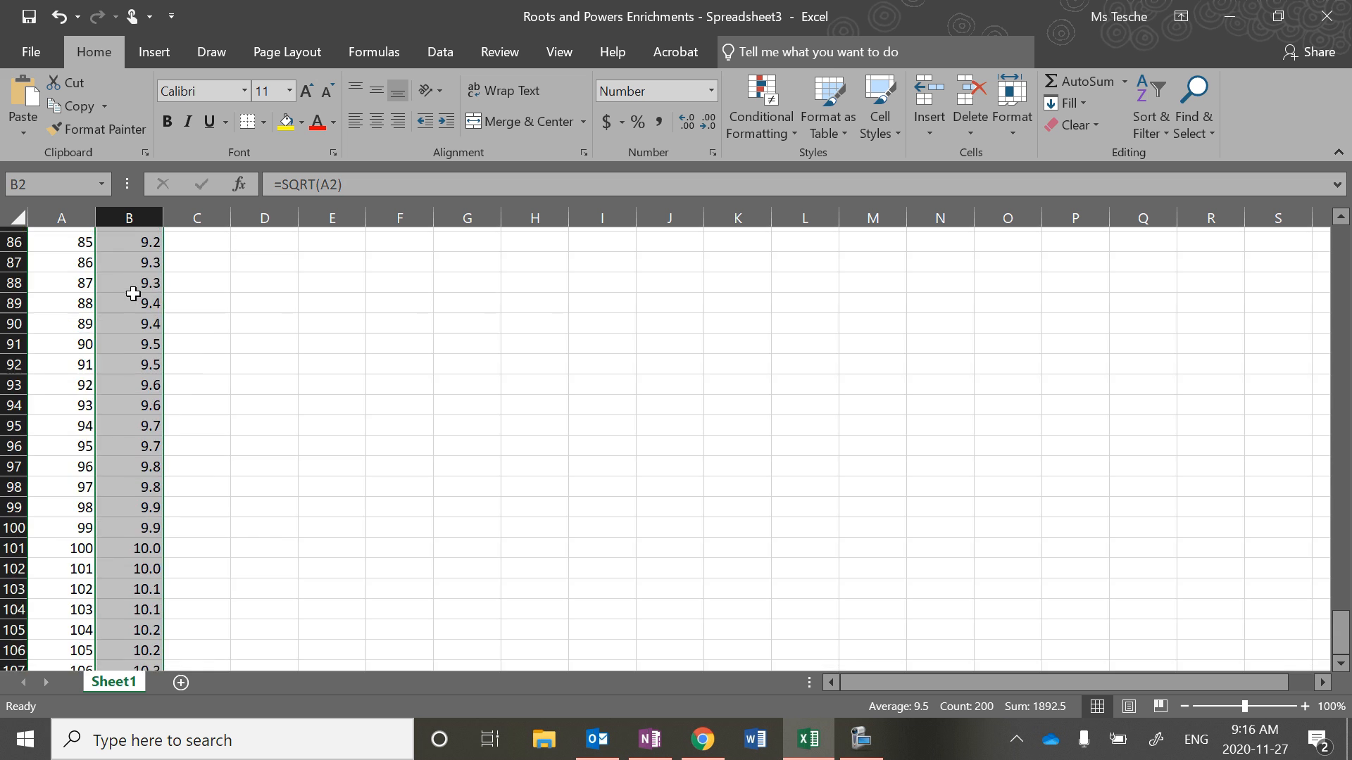
{"action": "scroll", "coordinate": [133, 293], "scroll_direction": "up", "scroll_amount": 20}
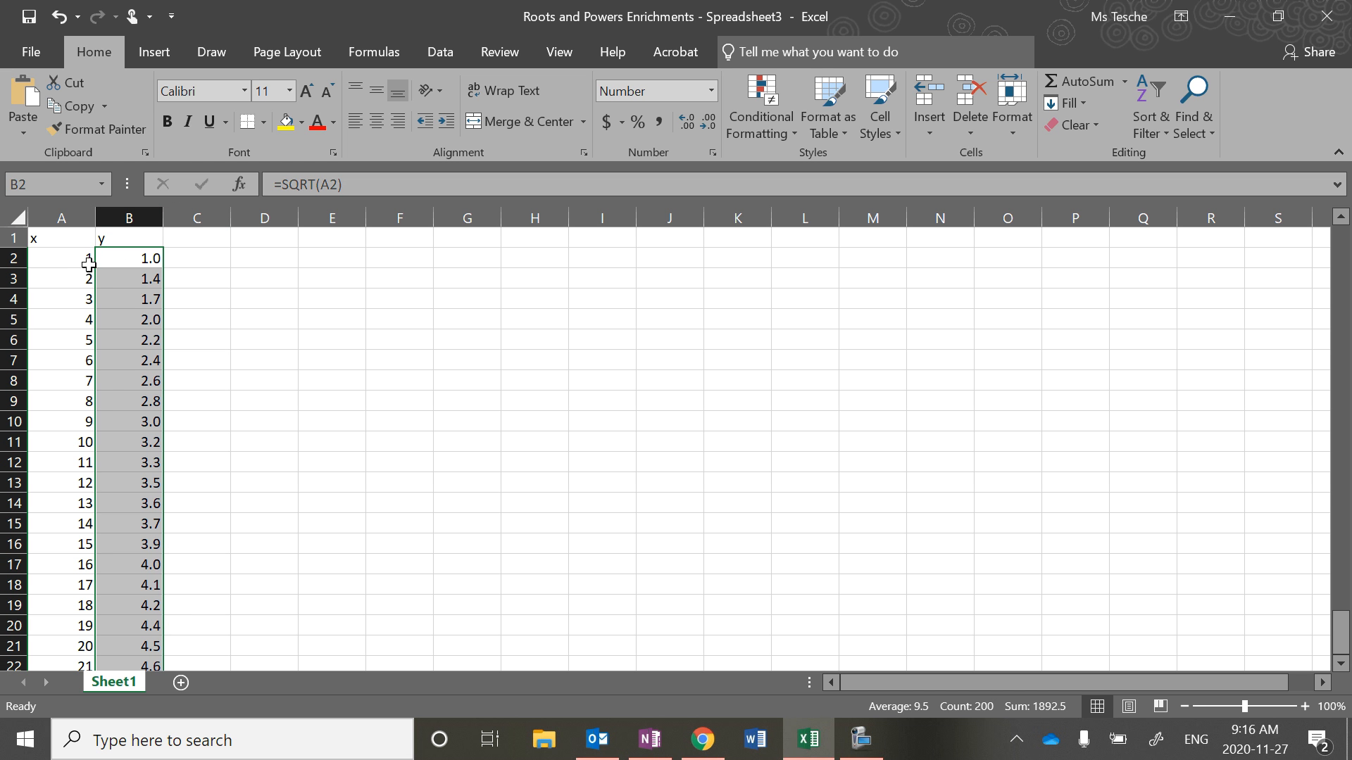
{"action": "left_click", "coordinate": [156, 57]}
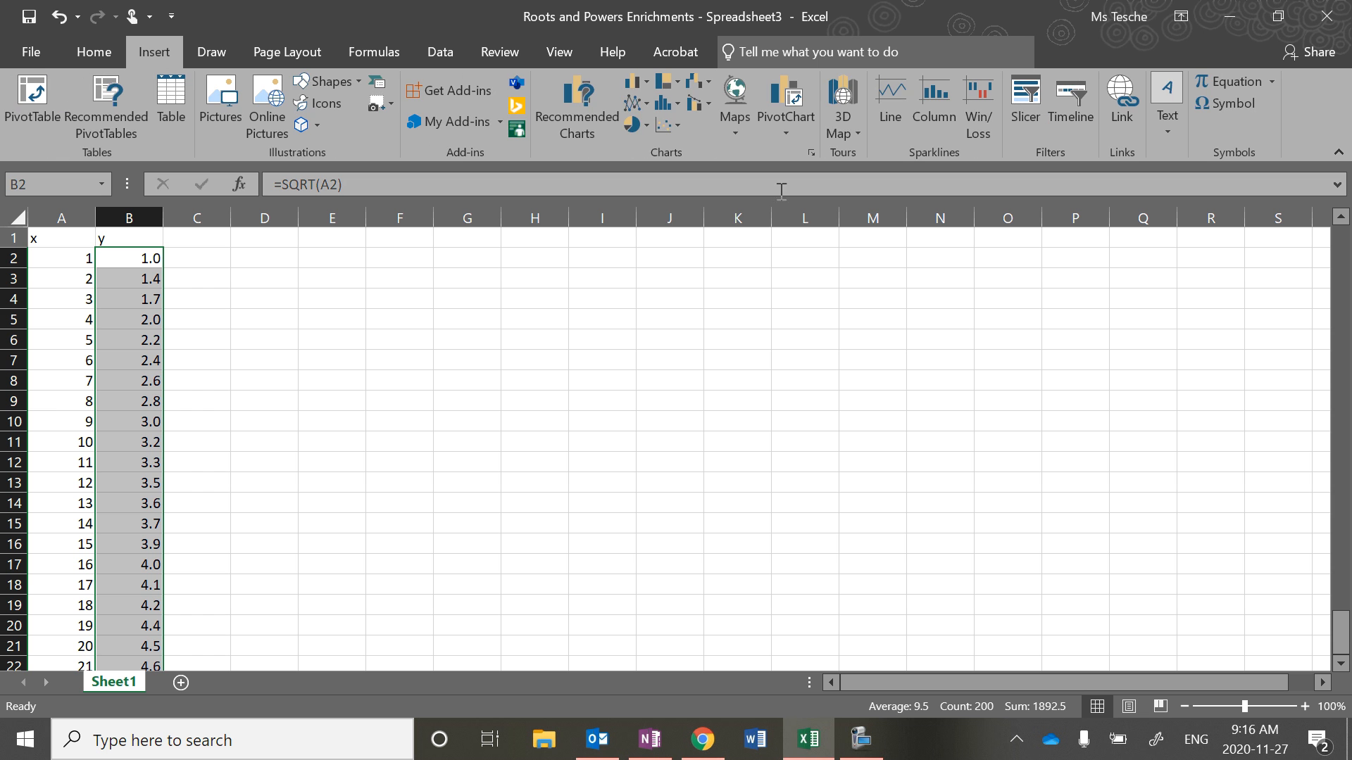
{"action": "left_click", "coordinate": [635, 104]}
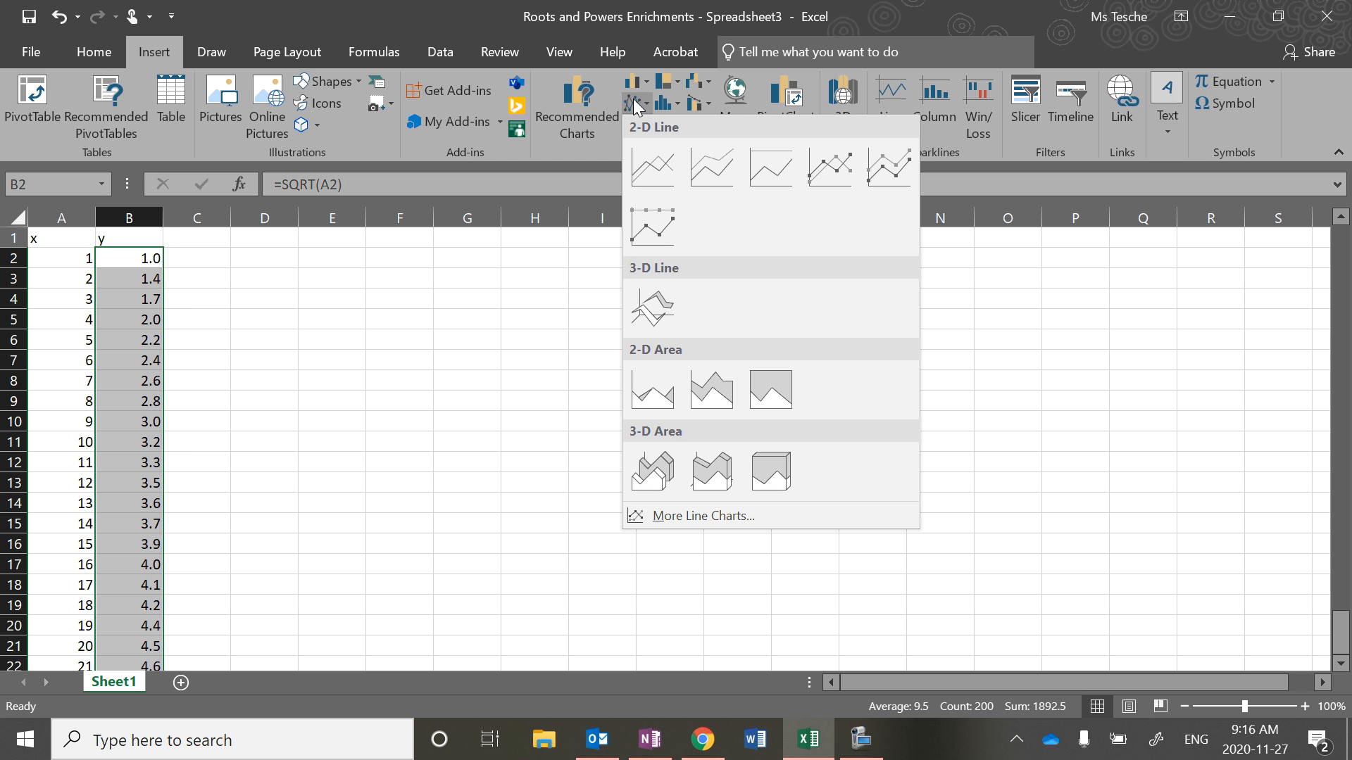
{"action": "left_click", "coordinate": [645, 160]}
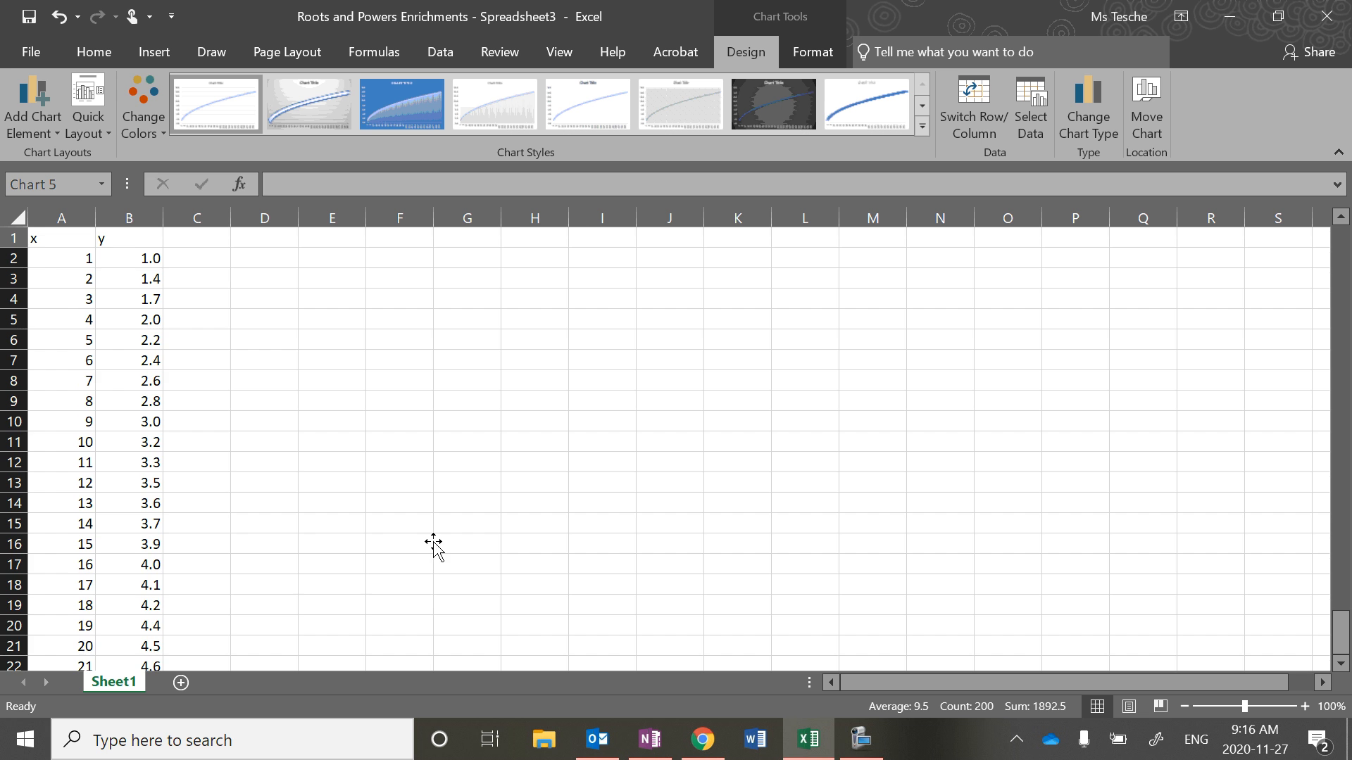
{"action": "scroll", "coordinate": [433, 542], "scroll_direction": "down", "scroll_amount": 3}
{"action": "scroll", "coordinate": [434, 546], "scroll_direction": "up", "scroll_amount": 3}
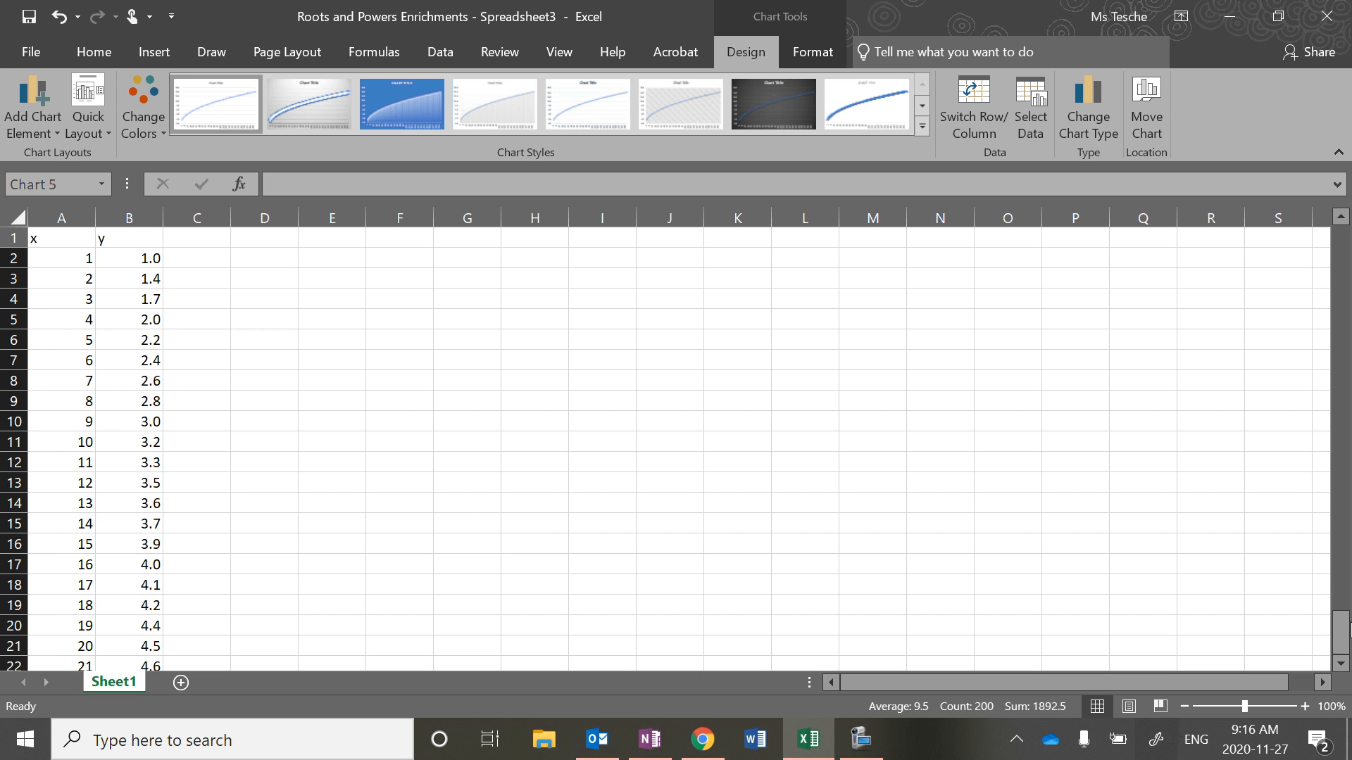
{"action": "mouse_move", "coordinate": [1349, 627]}
{"action": "left_mouse_down"}
{"action": "mouse_move", "coordinate": [1346, 438]}
{"action": "mouse_move", "coordinate": [1349, 611]}
{"action": "left_mouse_up"}
{"action": "scroll", "coordinate": [807, 522], "scroll_direction": "down", "scroll_amount": 4}
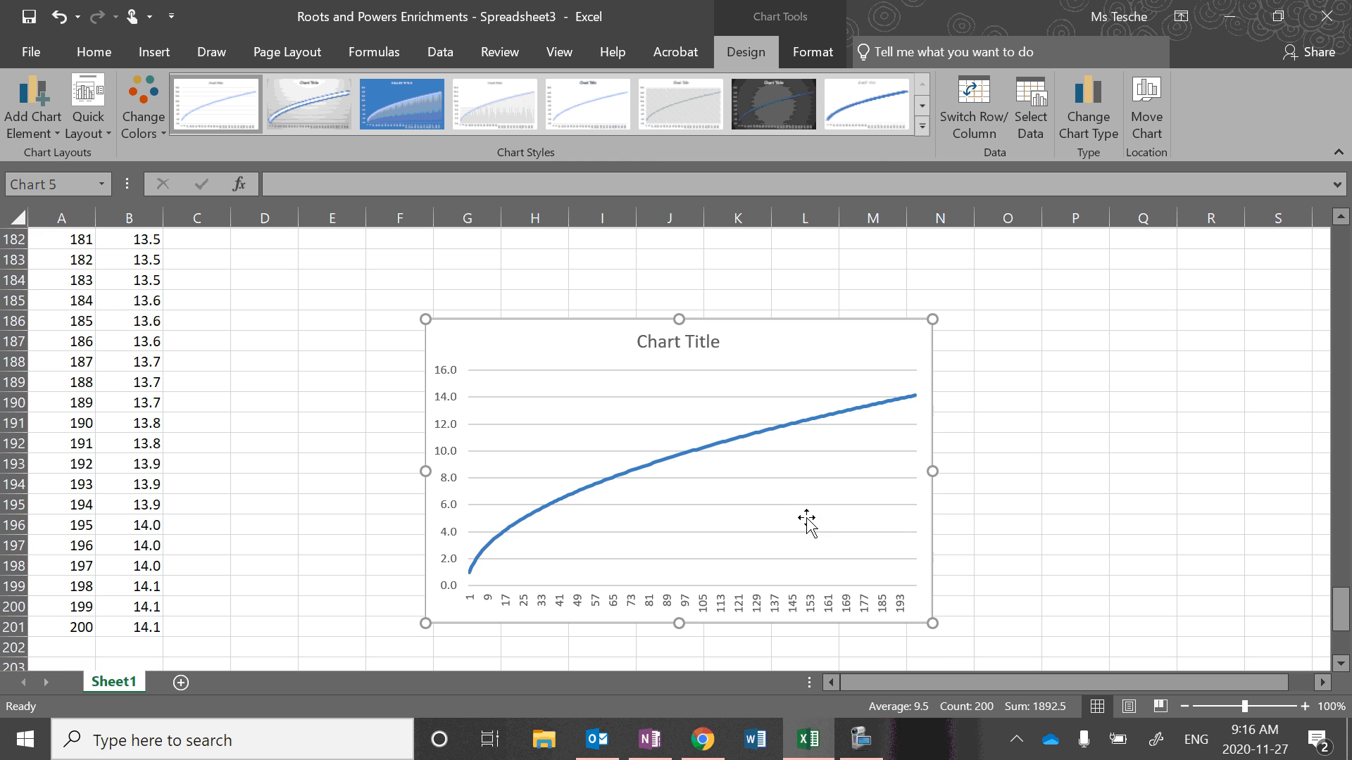
{"action": "left_click", "coordinate": [41, 110]}
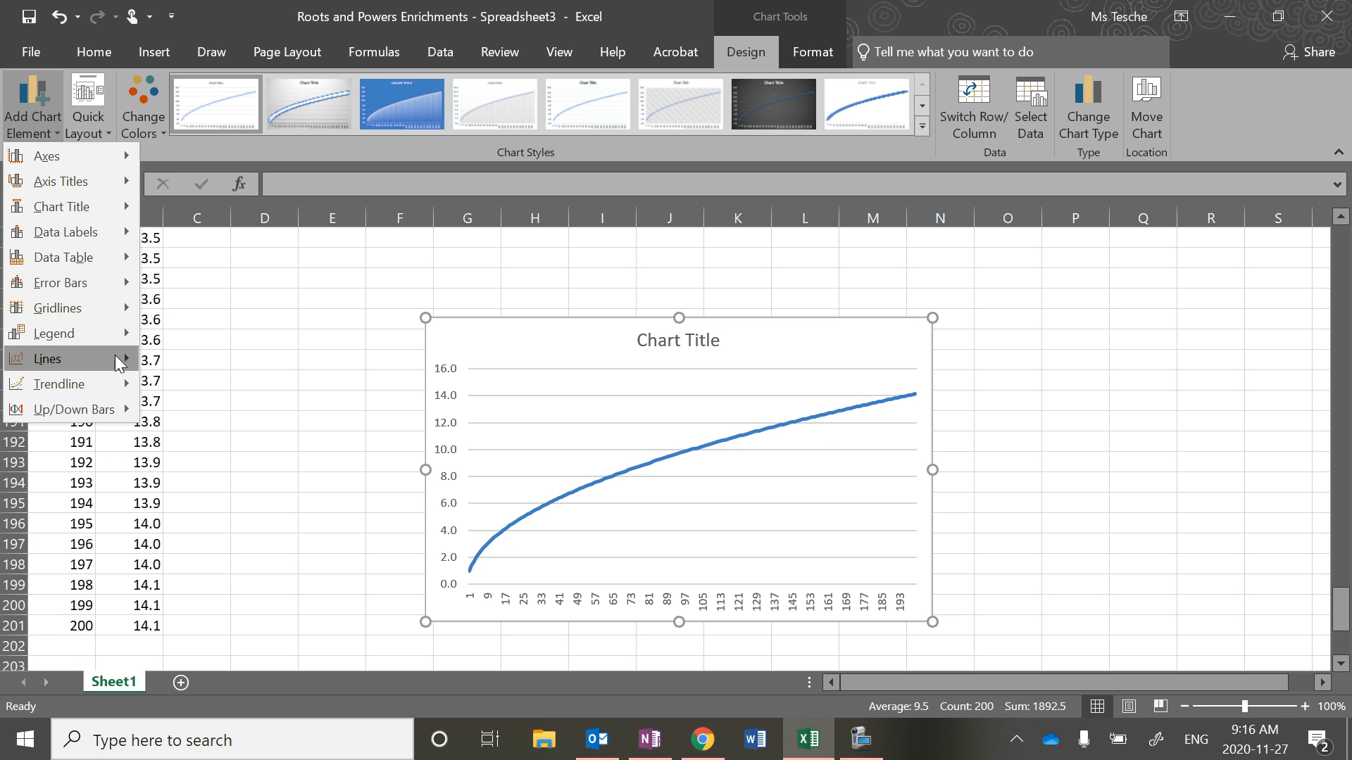
{"action": "mouse_move", "coordinate": [116, 355]}
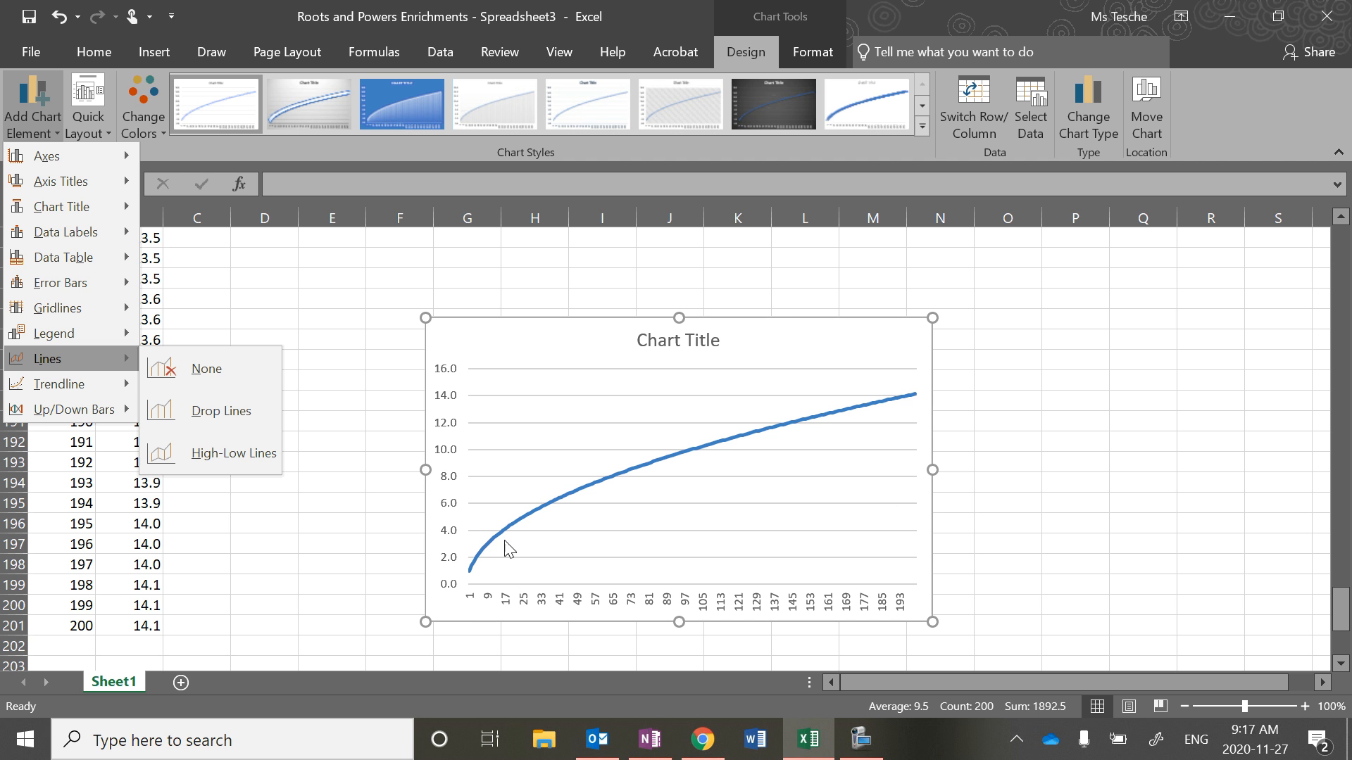
{"action": "left_click", "coordinate": [989, 400]}
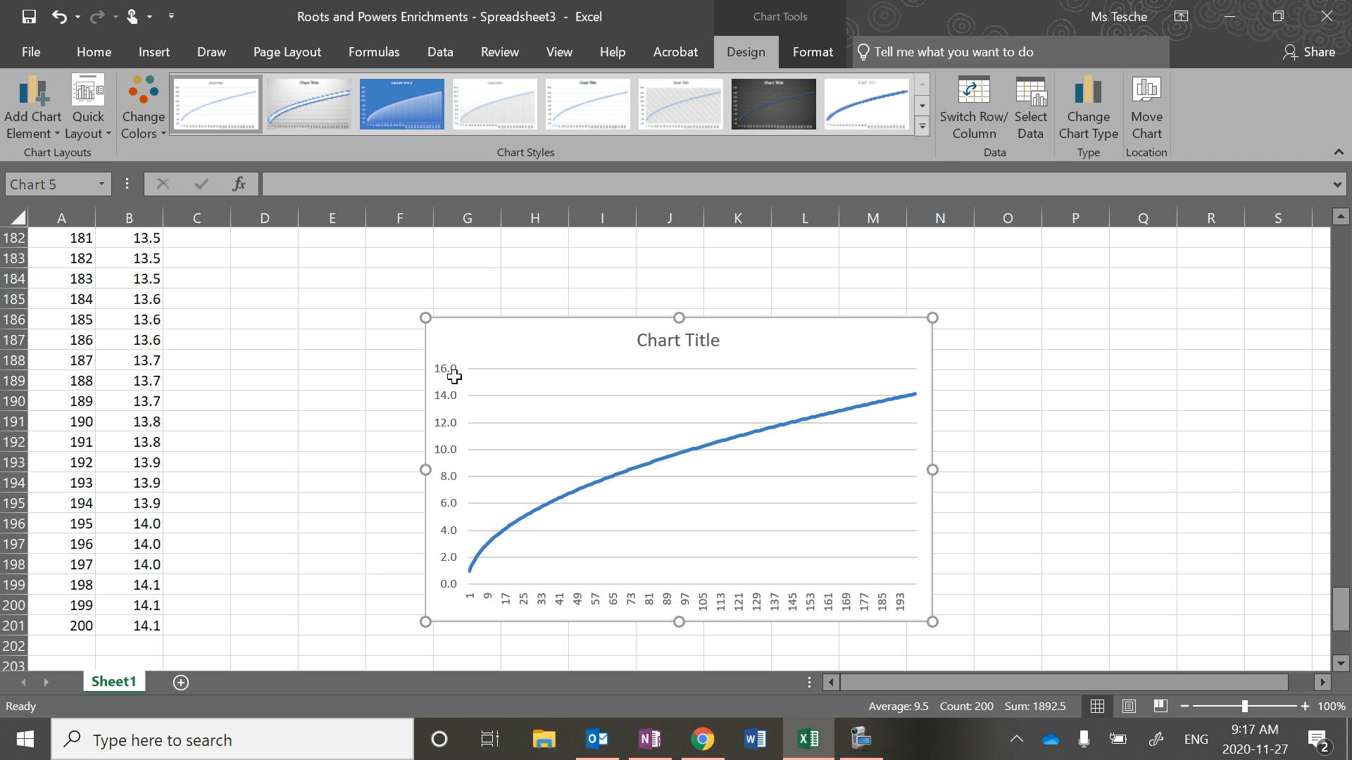
{"action": "scroll", "coordinate": [454, 377], "scroll_direction": "up", "scroll_amount": 20}
{"action": "scroll", "coordinate": [639, 331], "scroll_direction": "down", "scroll_amount": 13}
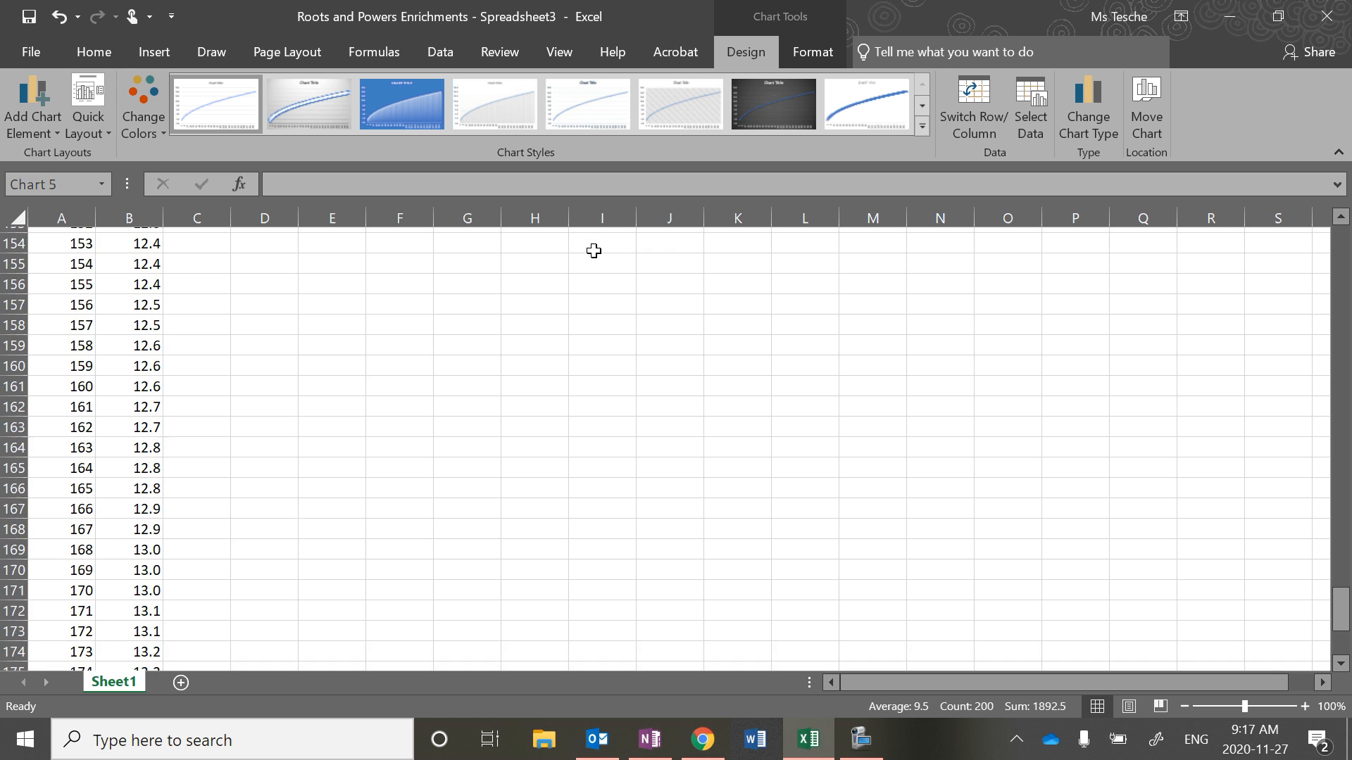
{"action": "scroll", "coordinate": [593, 251], "scroll_direction": "down", "scroll_amount": 17}
{"action": "scroll", "coordinate": [568, 359], "scroll_direction": "up", "scroll_amount": 8}
{"action": "scroll", "coordinate": [570, 362], "scroll_direction": "down", "scroll_amount": 2}
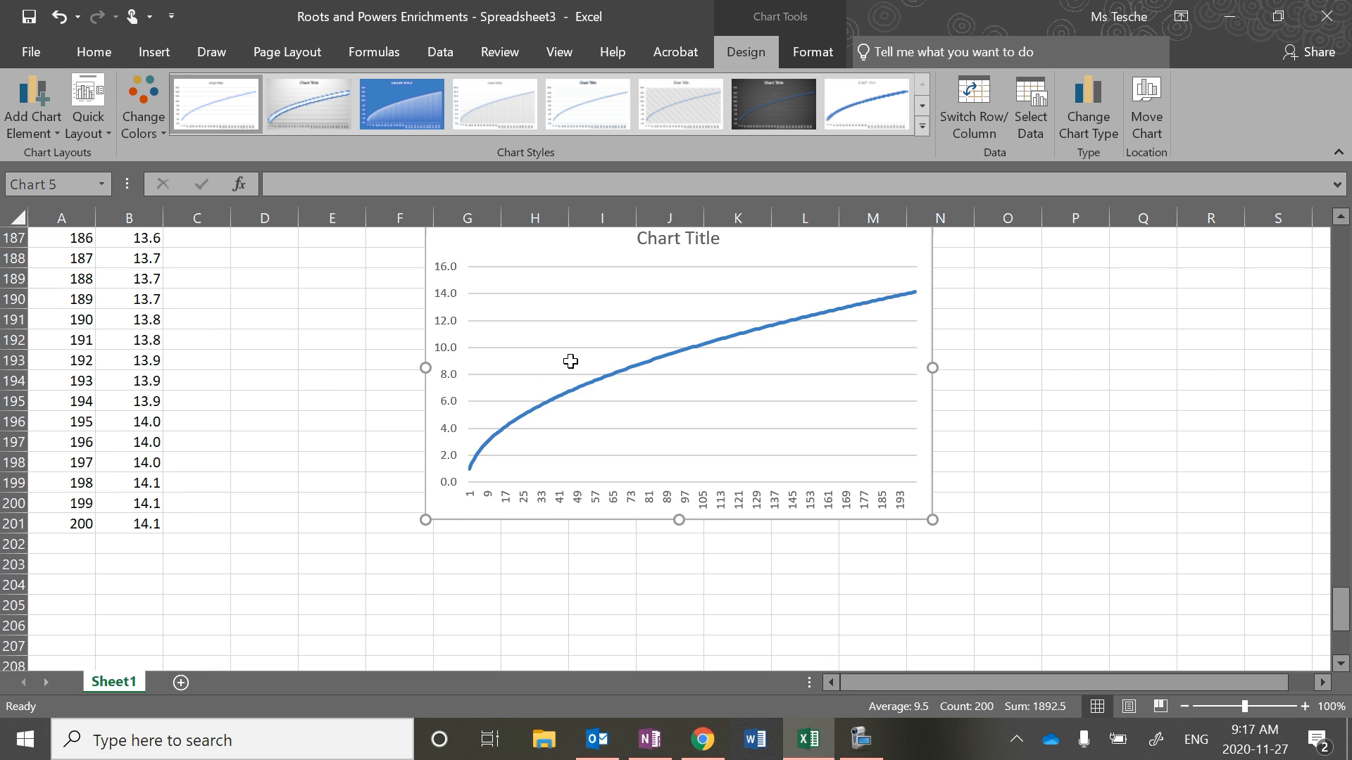
{"action": "scroll", "coordinate": [570, 361], "scroll_direction": "up", "scroll_amount": 1}
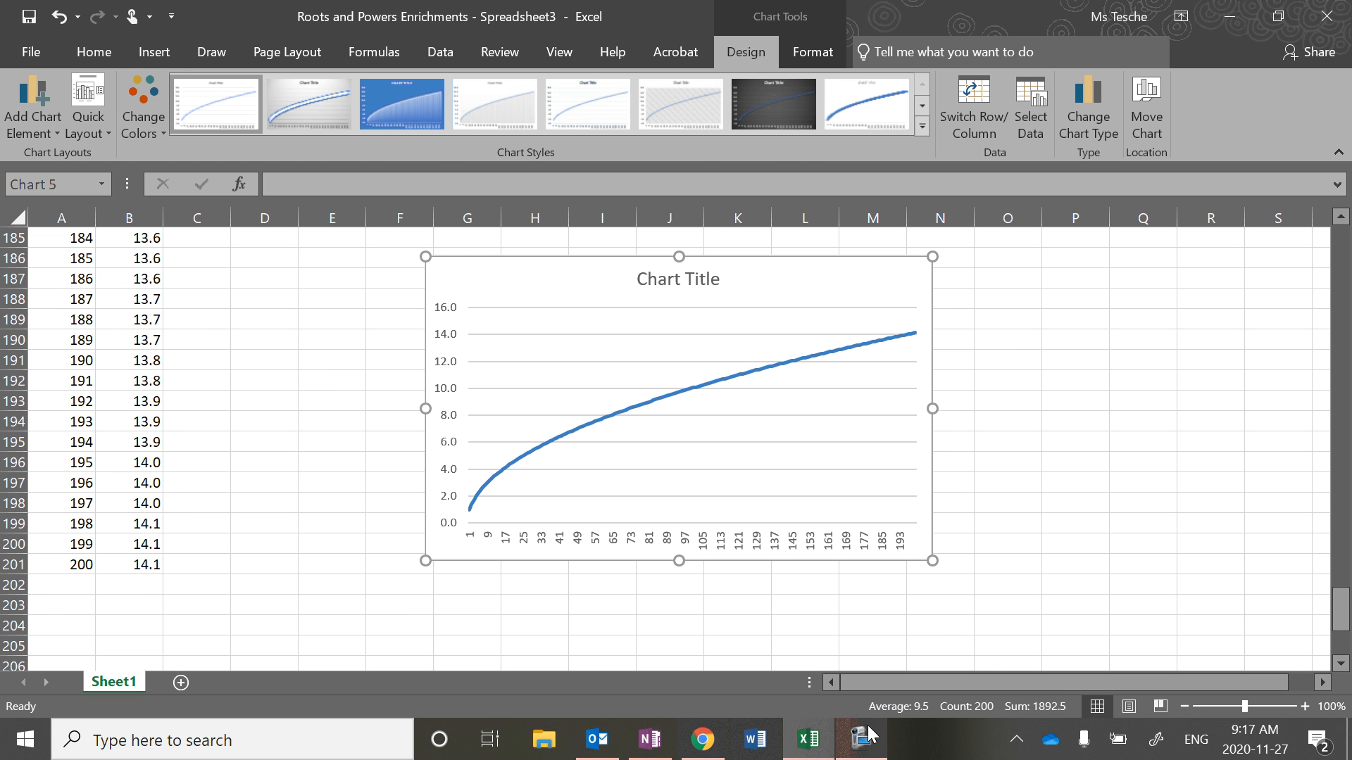